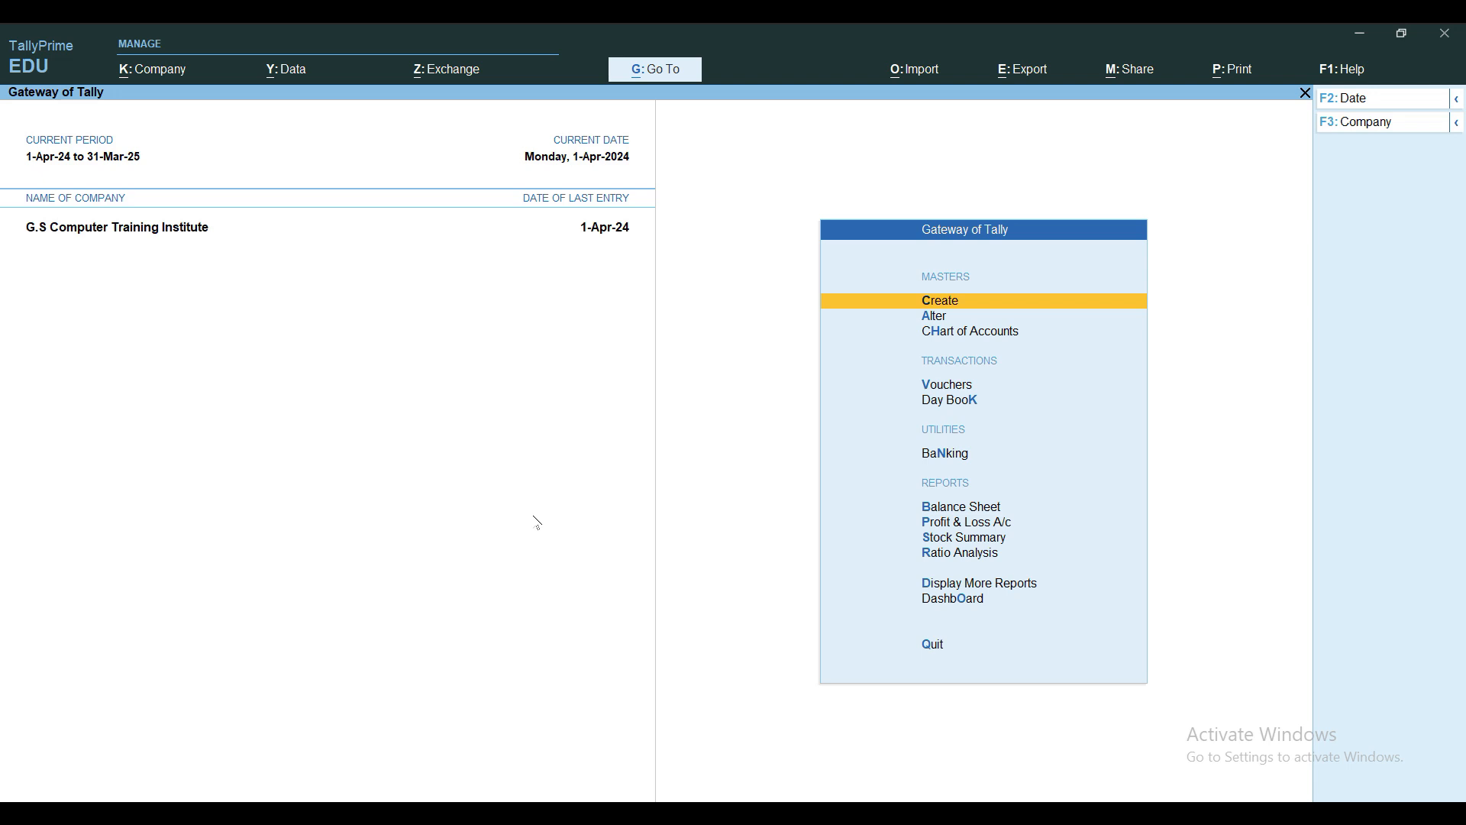
Start Payment voucher No. 1 with Bank Of Baroda as the paying account
key(Escape)
key(Escape)
key(v)
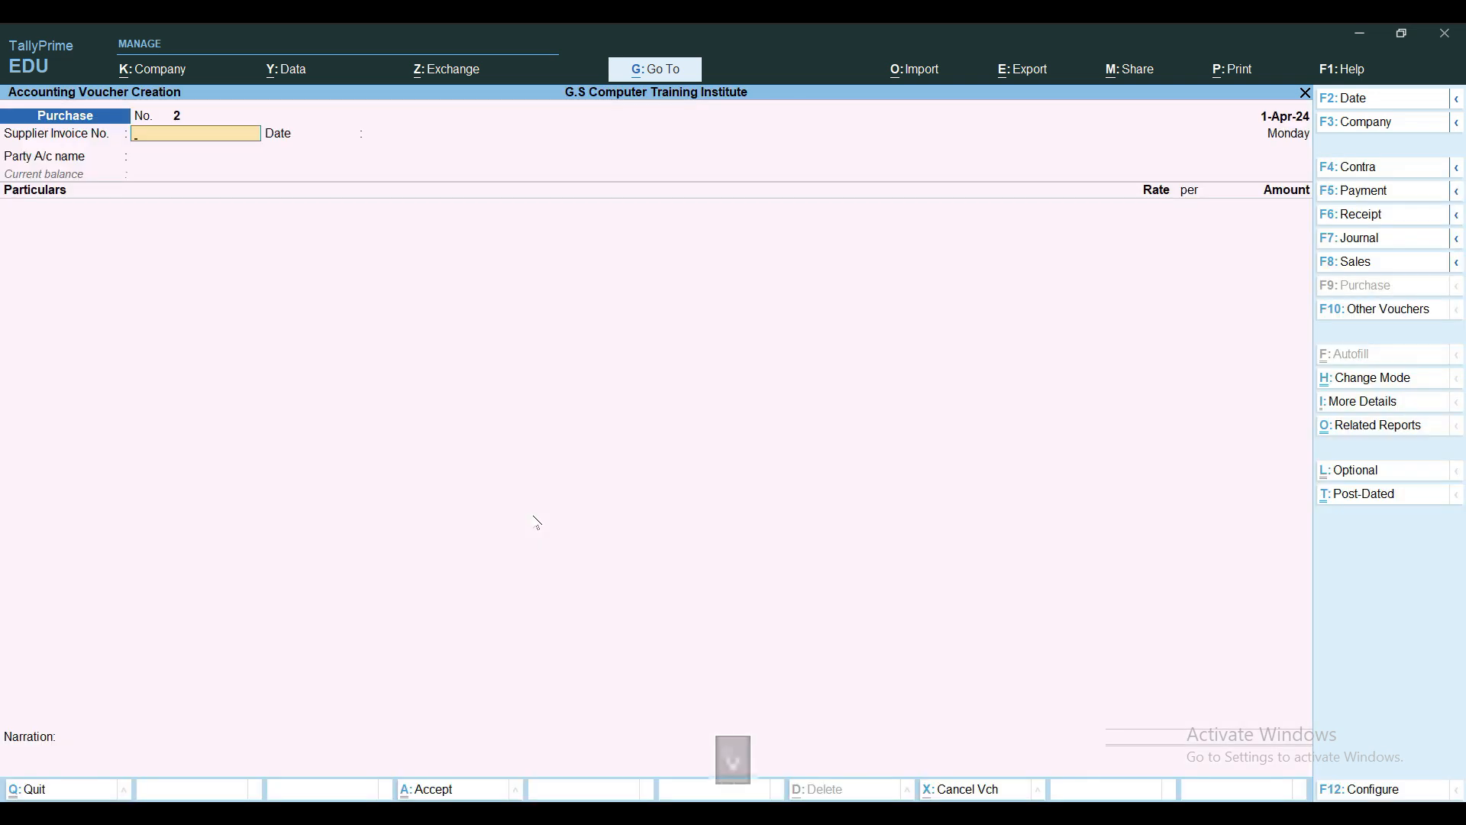
key(F5)
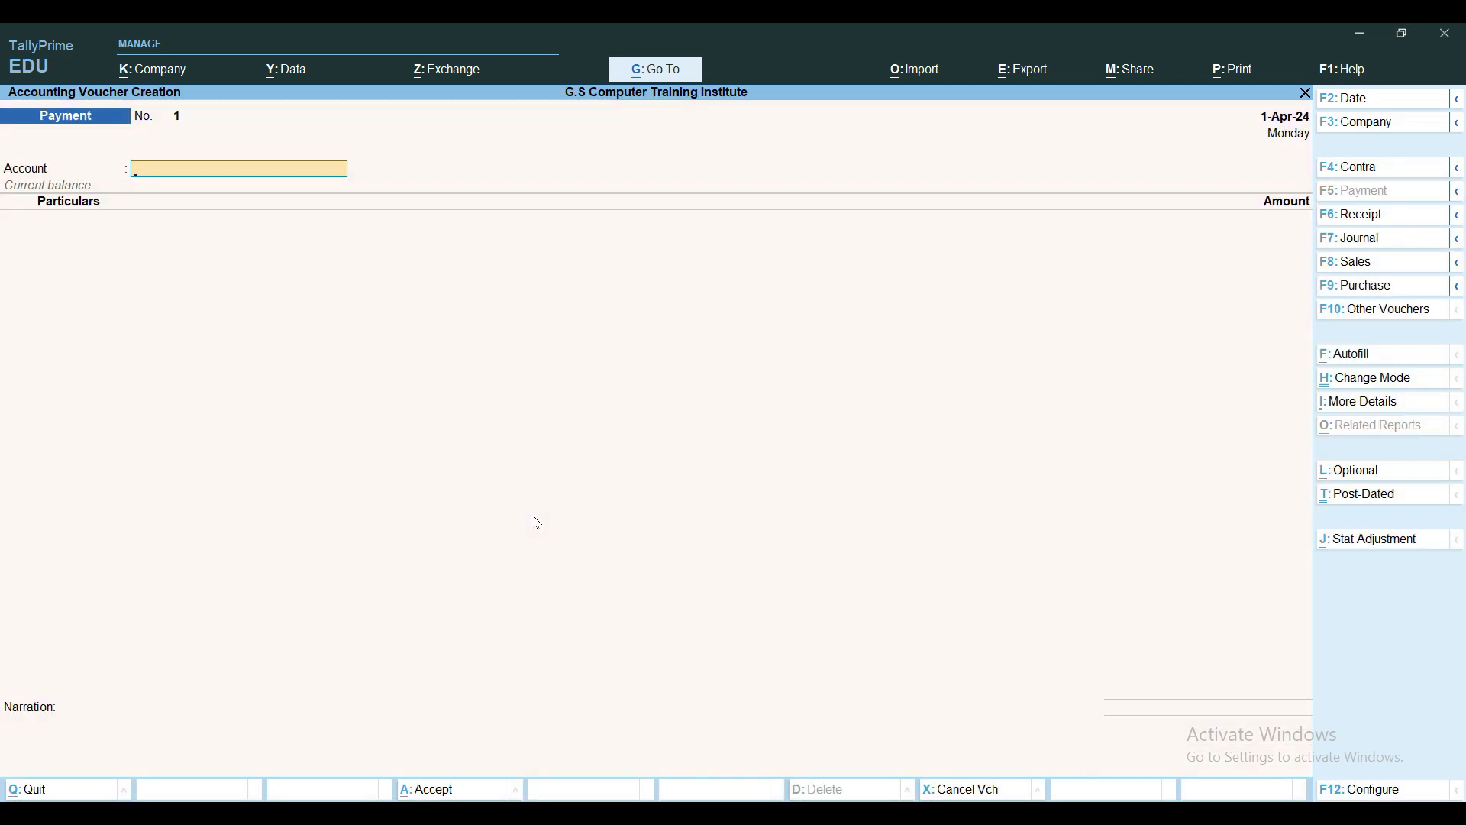
key(space)
key(Down)
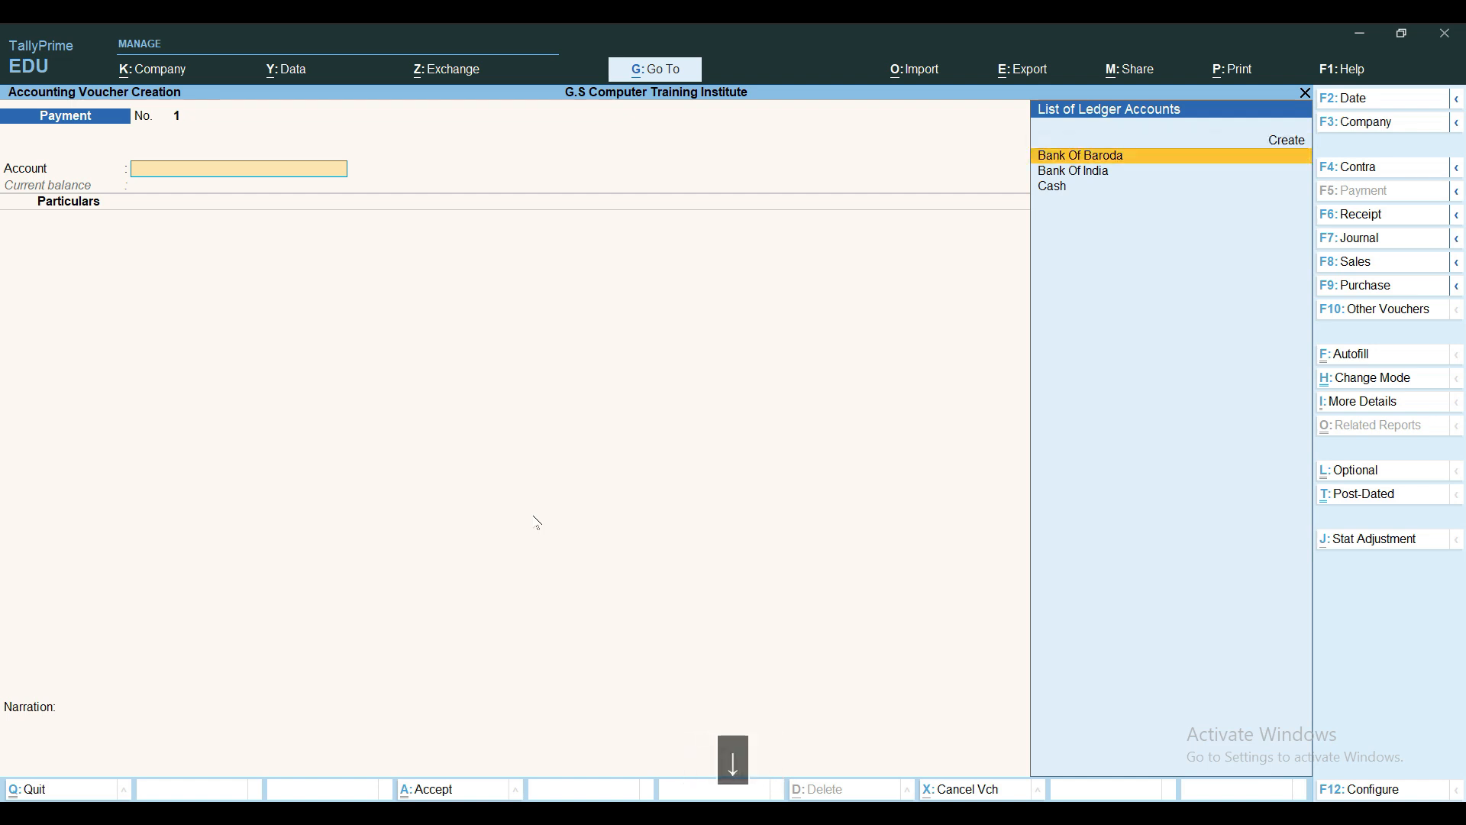
key(Return)
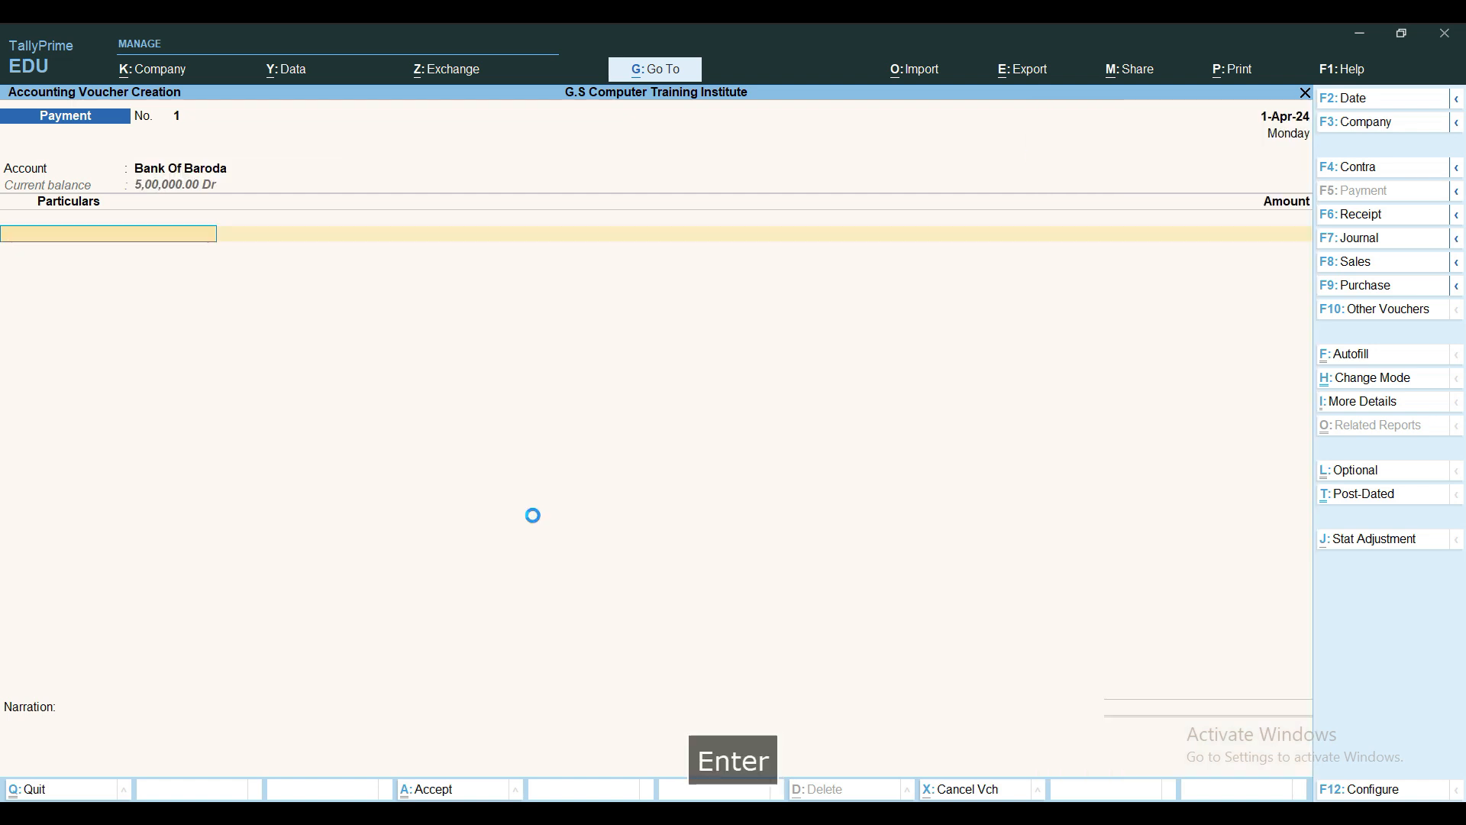
key(Return)
key(alt+c)
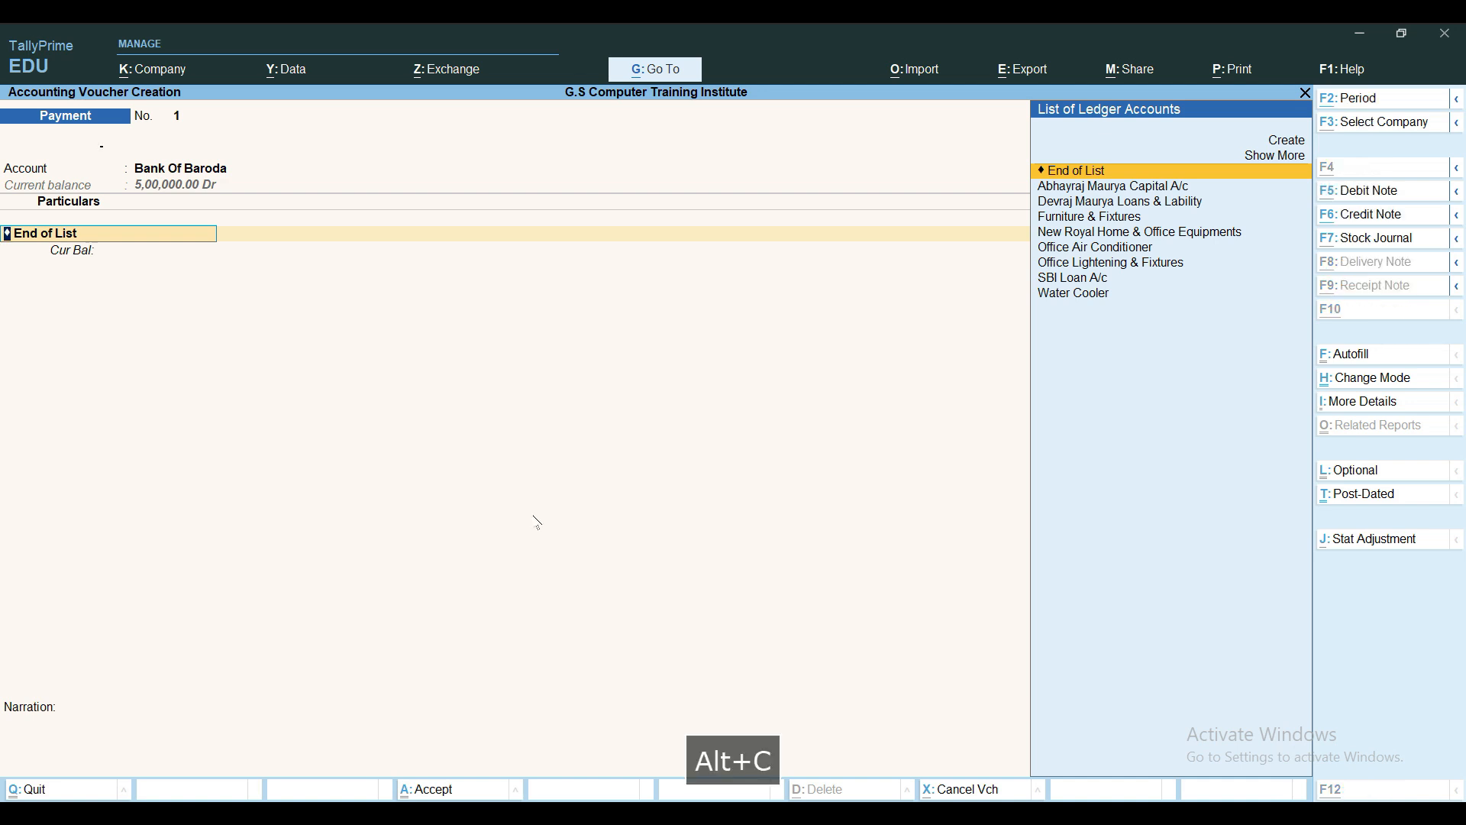
Create the ledger 'Investement In LIC' under Investments as the voucher's first particular
text(Investement)
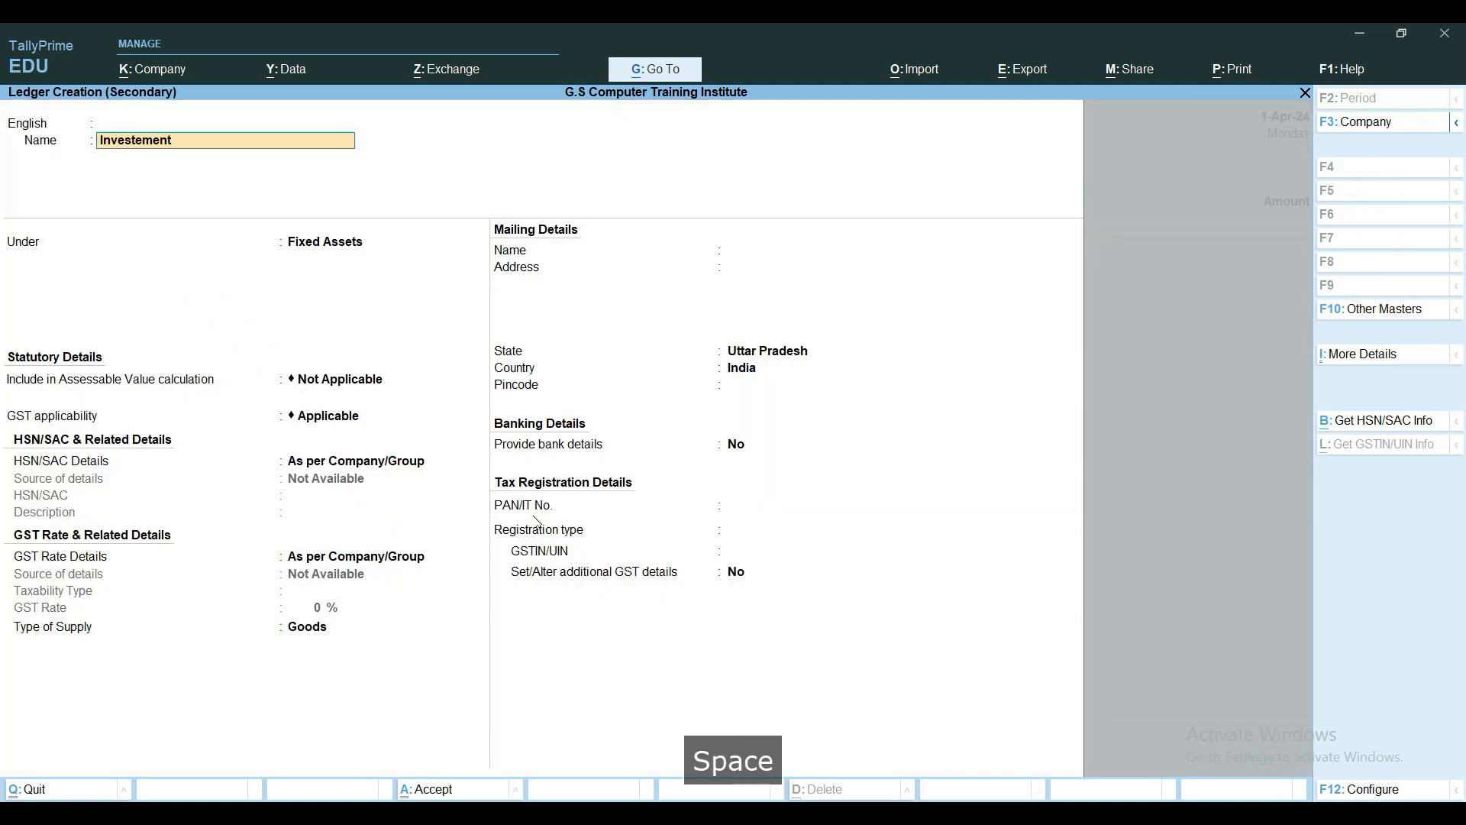
text( In LIC)
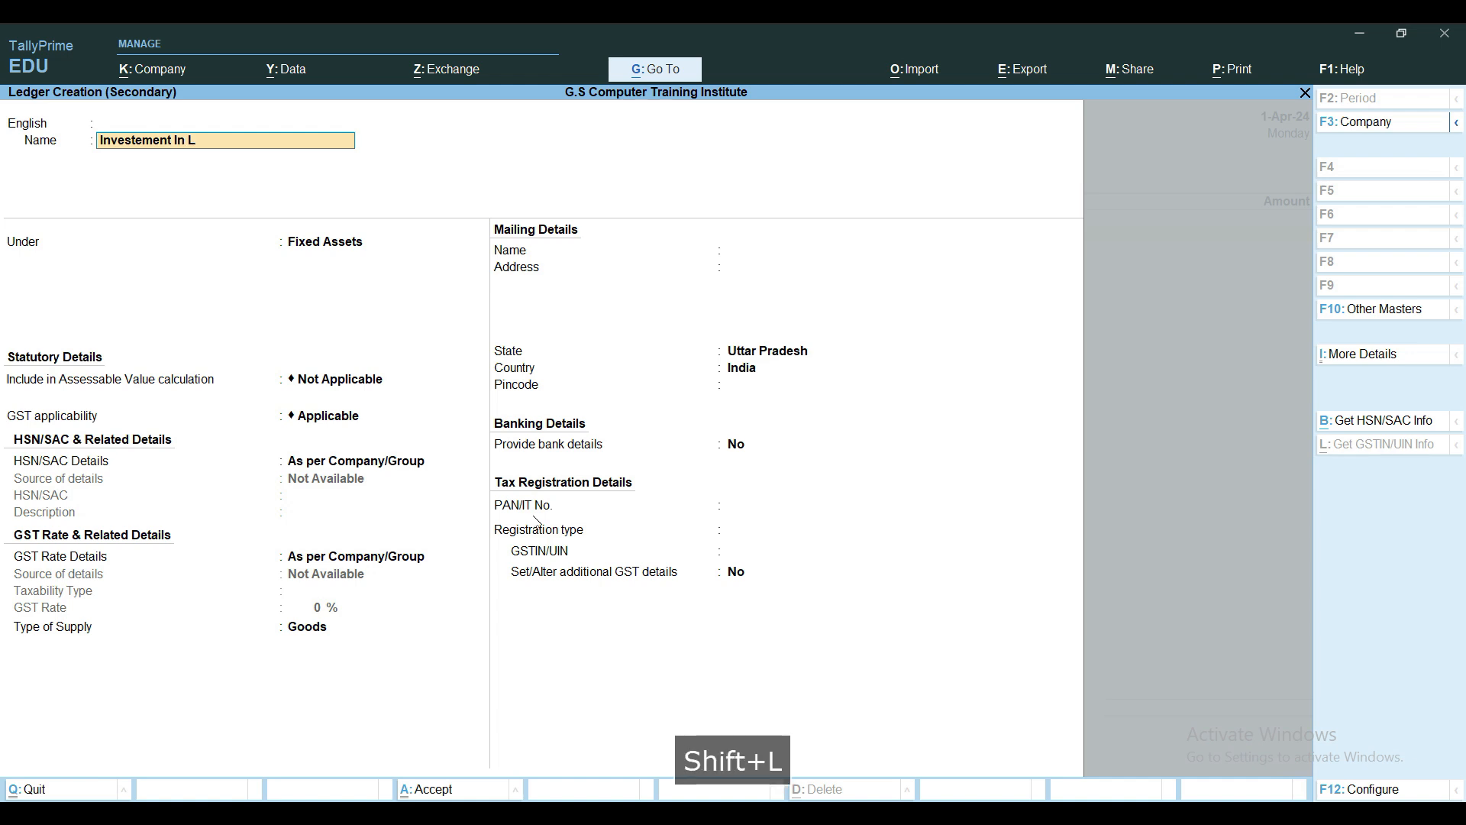
key(Return)
key(Return)
key(Return)
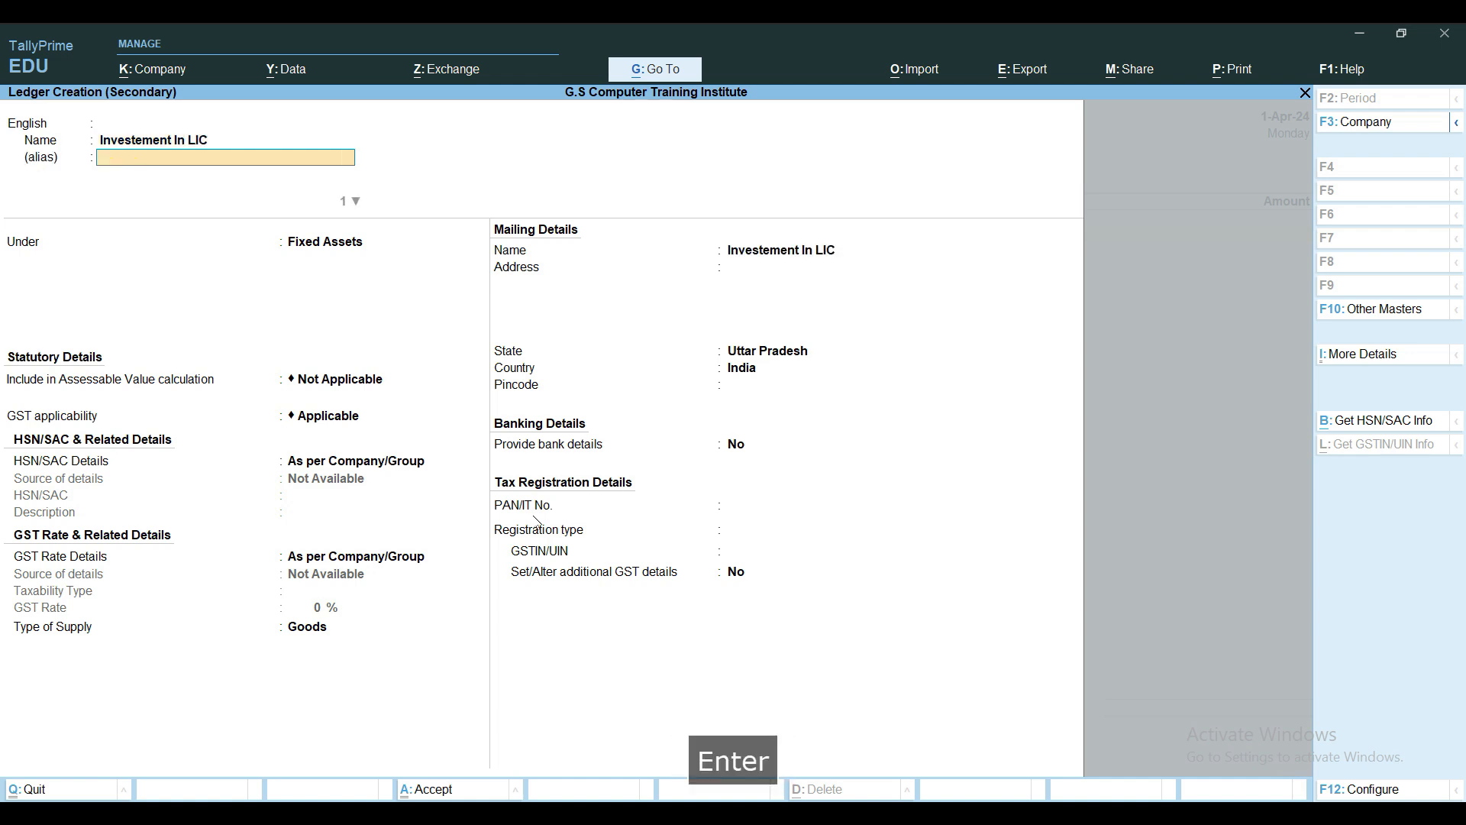
text(In)
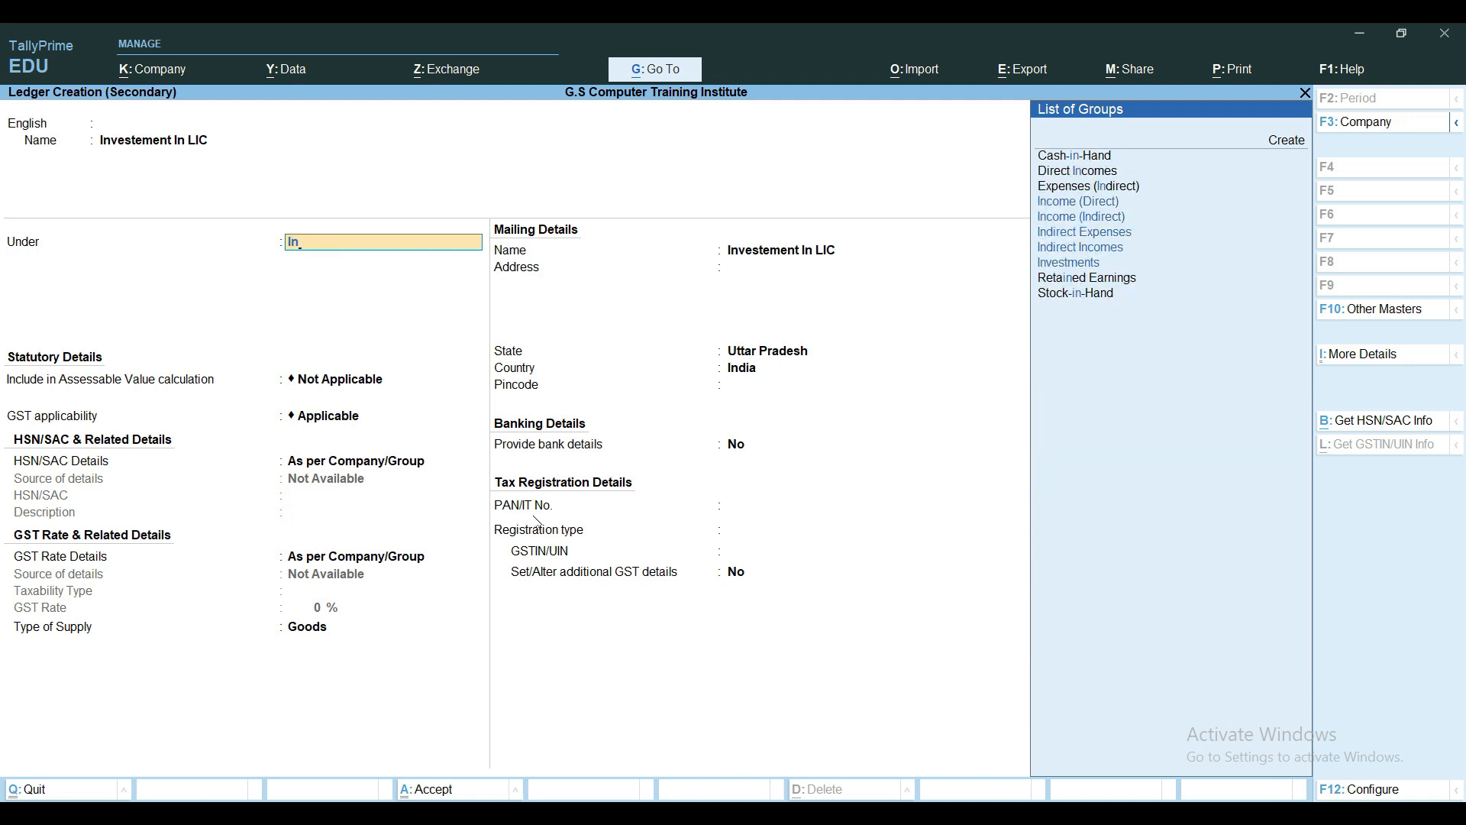
key(Down)
key(Down)
key(Down)
key(Down)
key(Down)
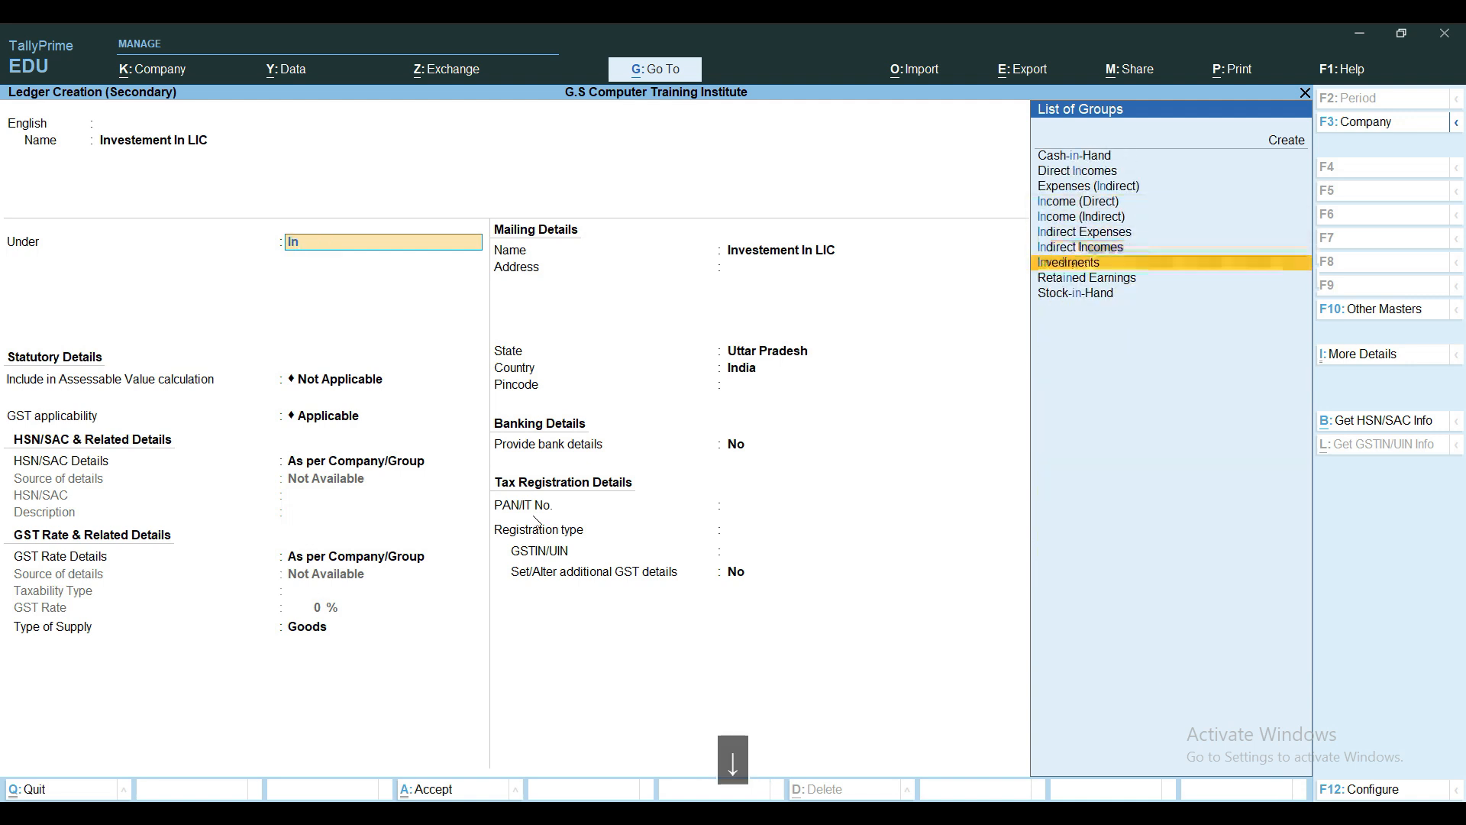
key(Return)
key(ctrl+a)
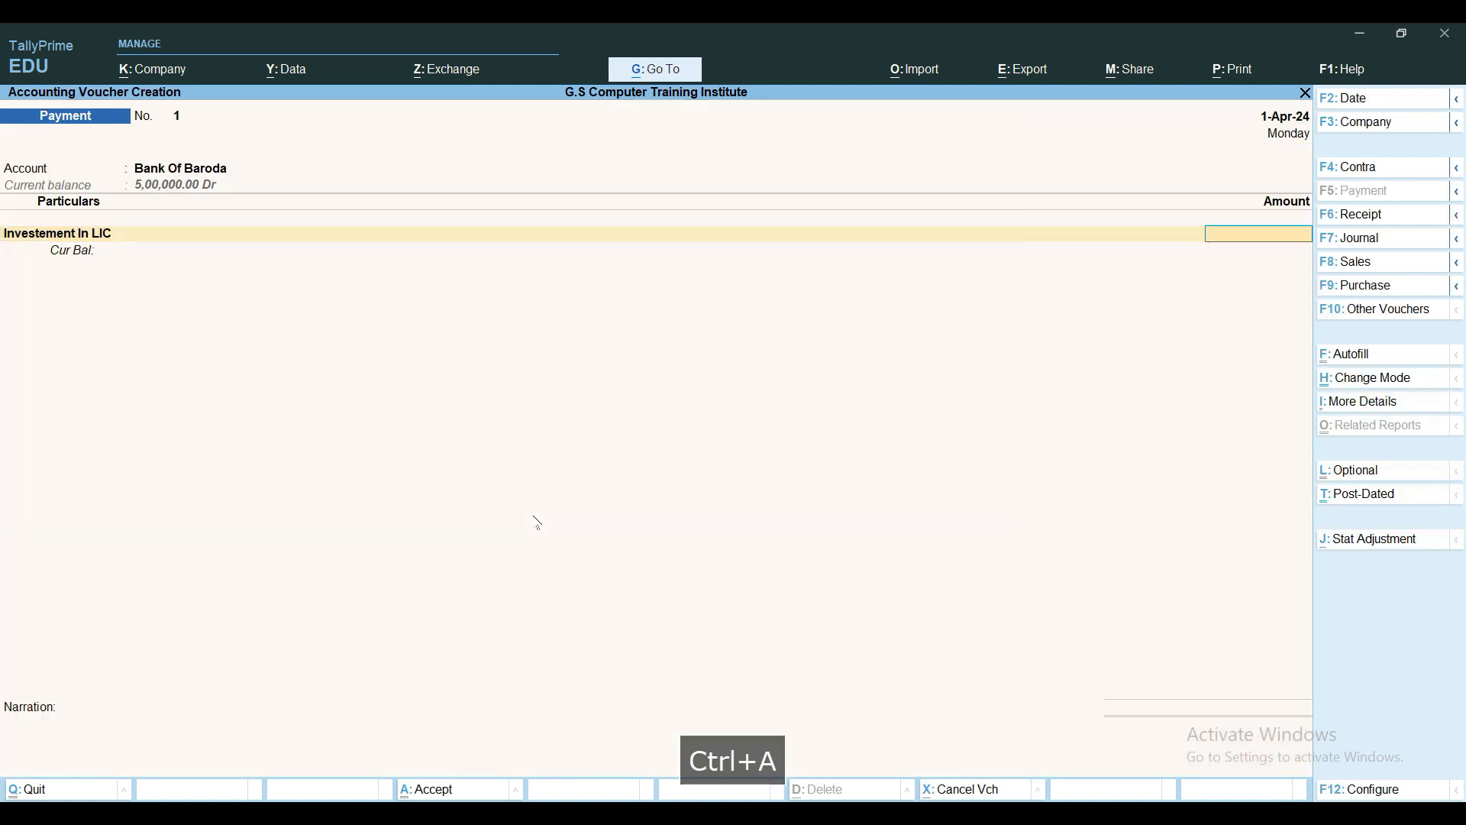
Enter 20,000 against Investement In LIC and set the transaction type to e-Fund Transfer
text(20000)
key(Return)
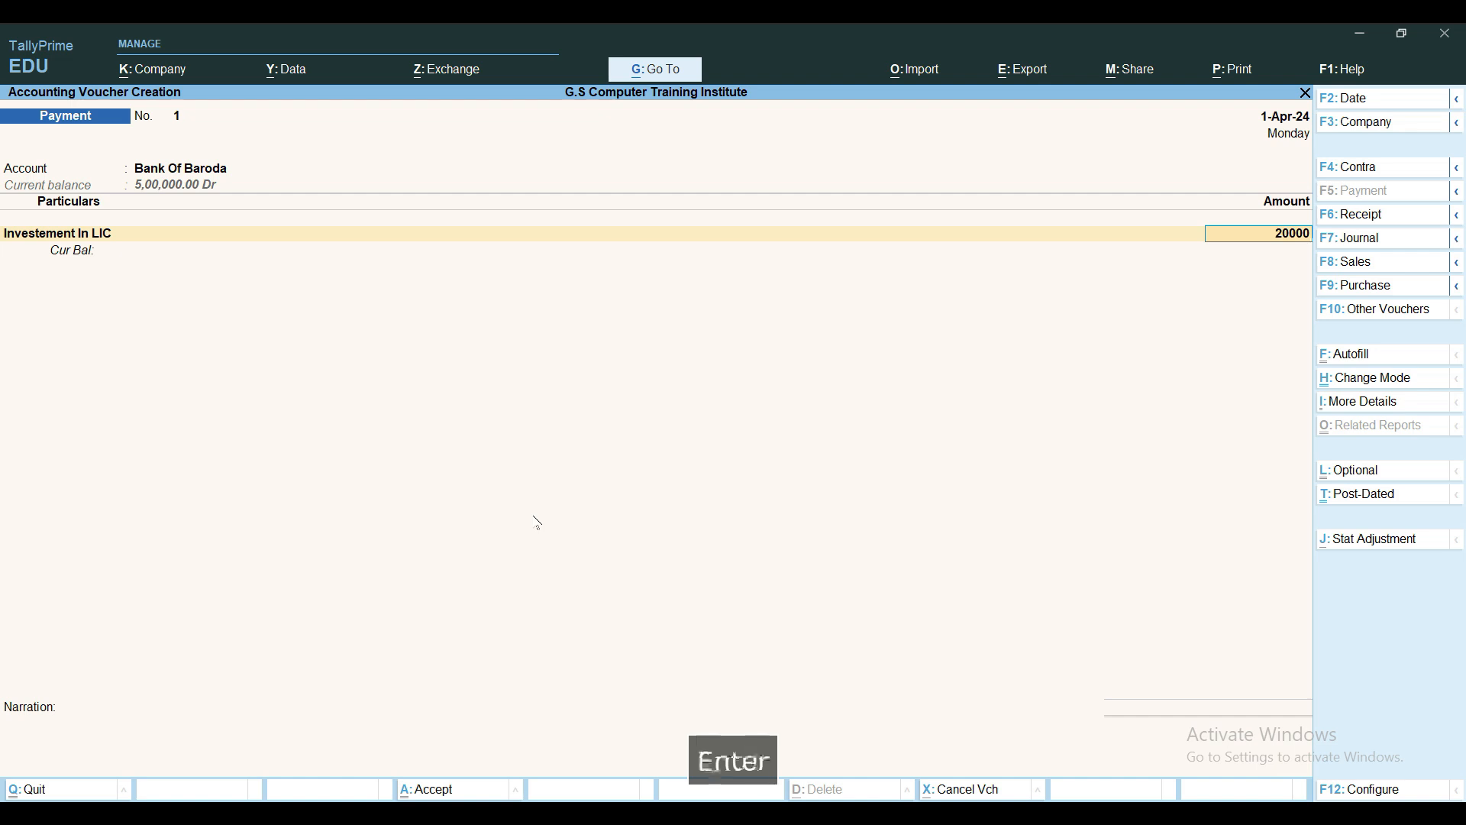
key(Return)
key(Return)
key(BackSpace)
key(space)
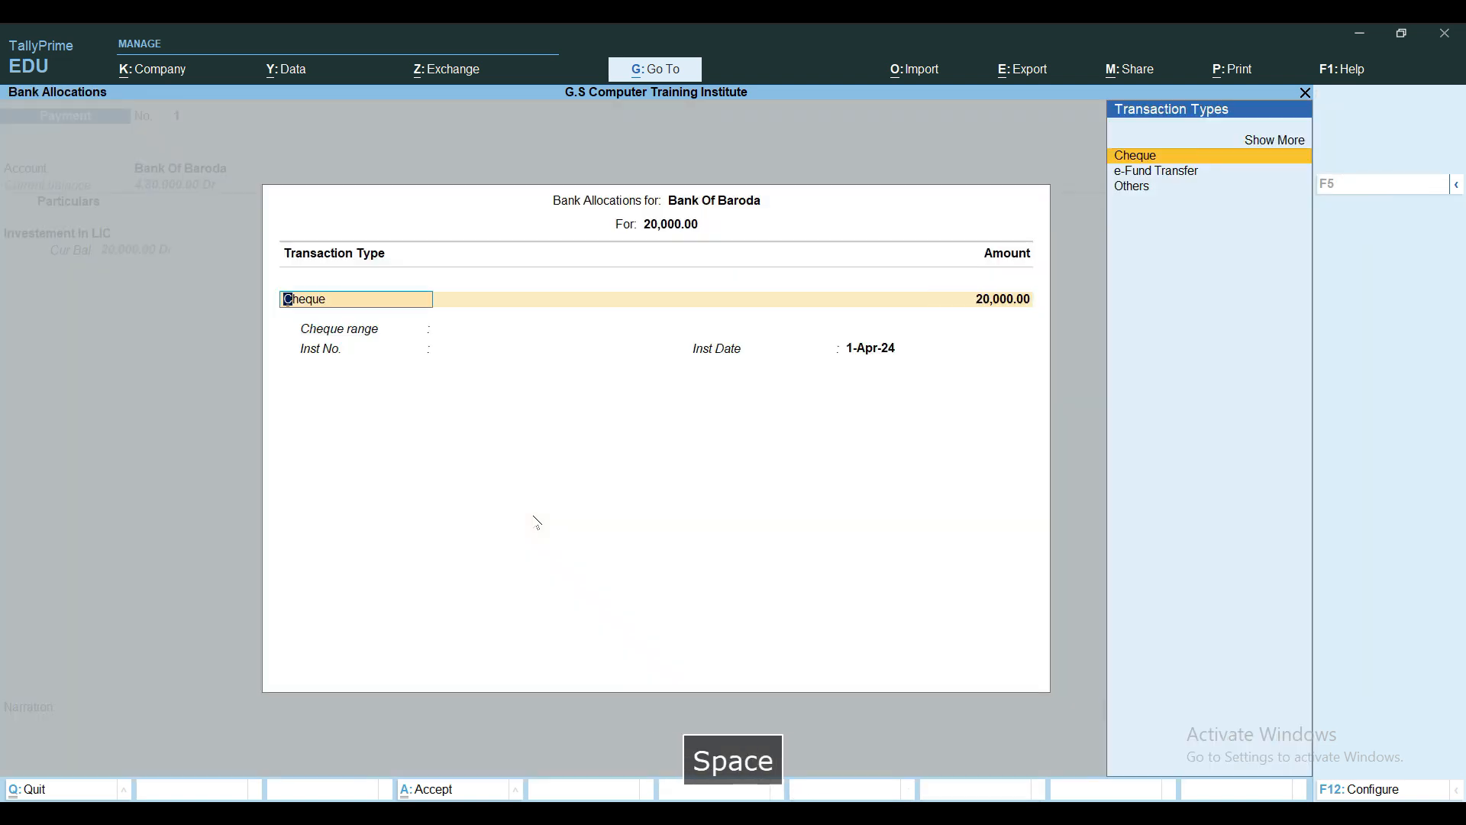
key(Down)
key(Down)
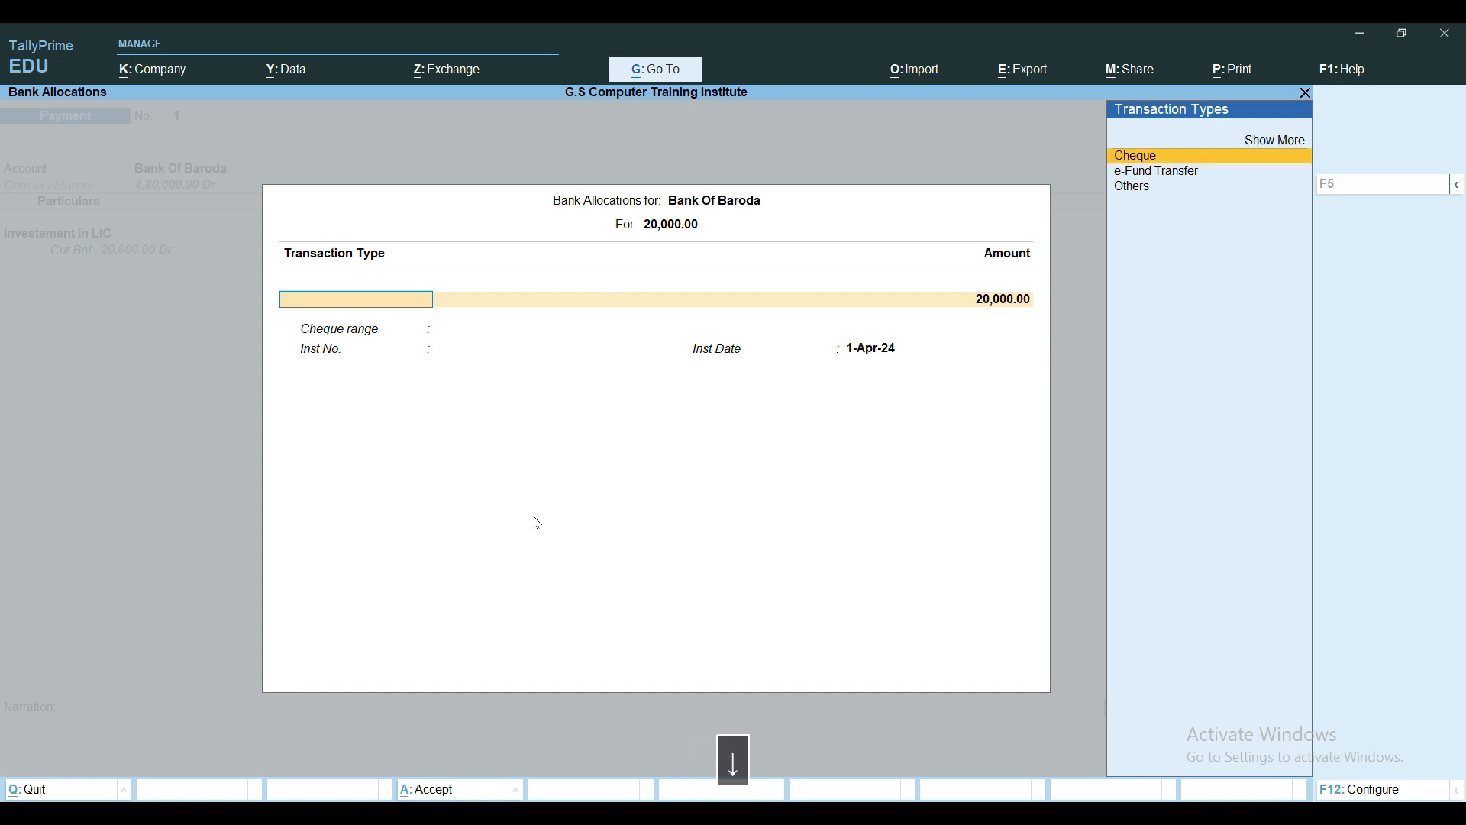
key(Down)
key(Down)
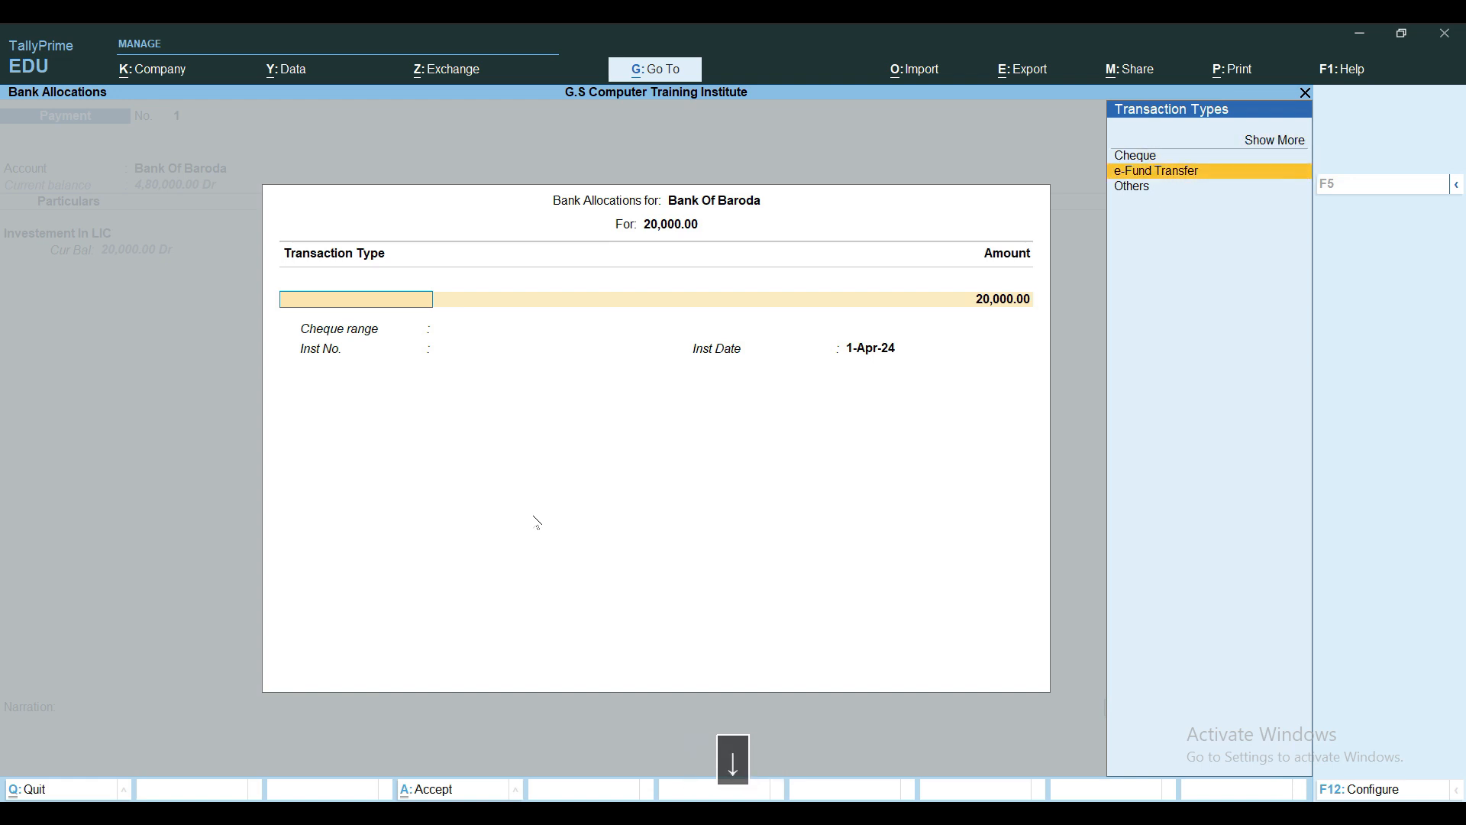
key(Return)
key(Return)
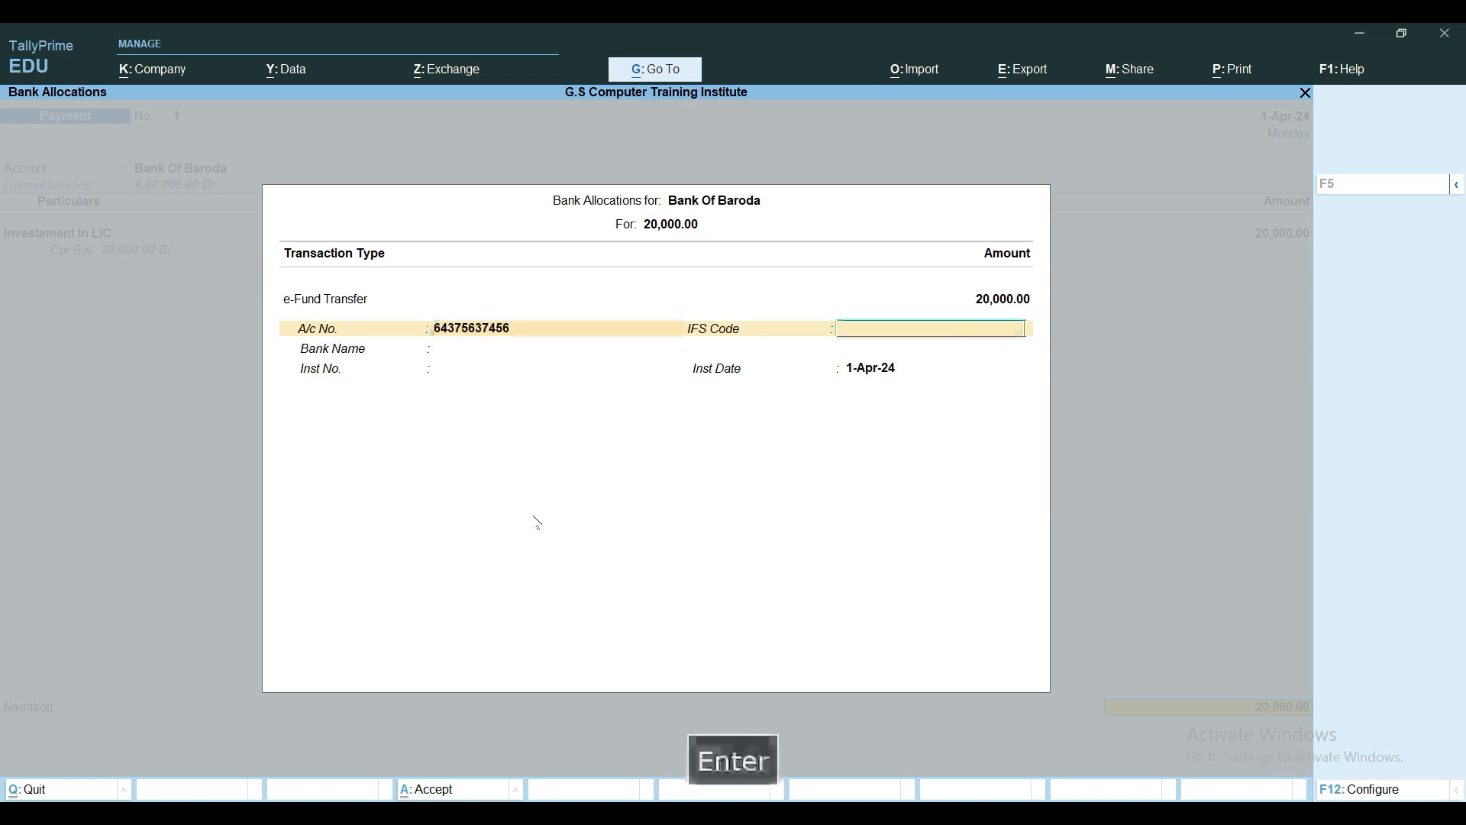
text(BKID0006927)
key(Return)
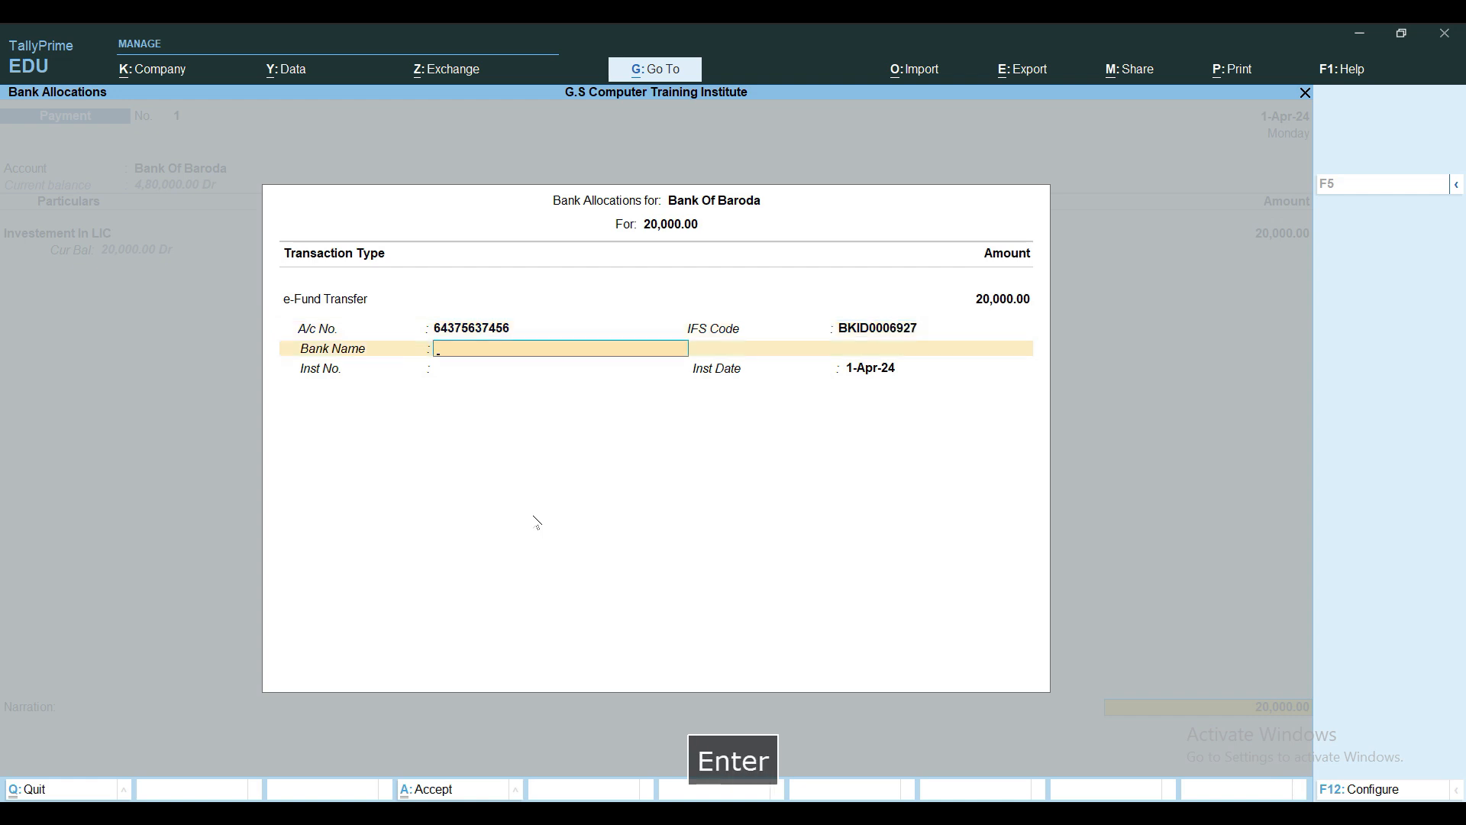
key(space)
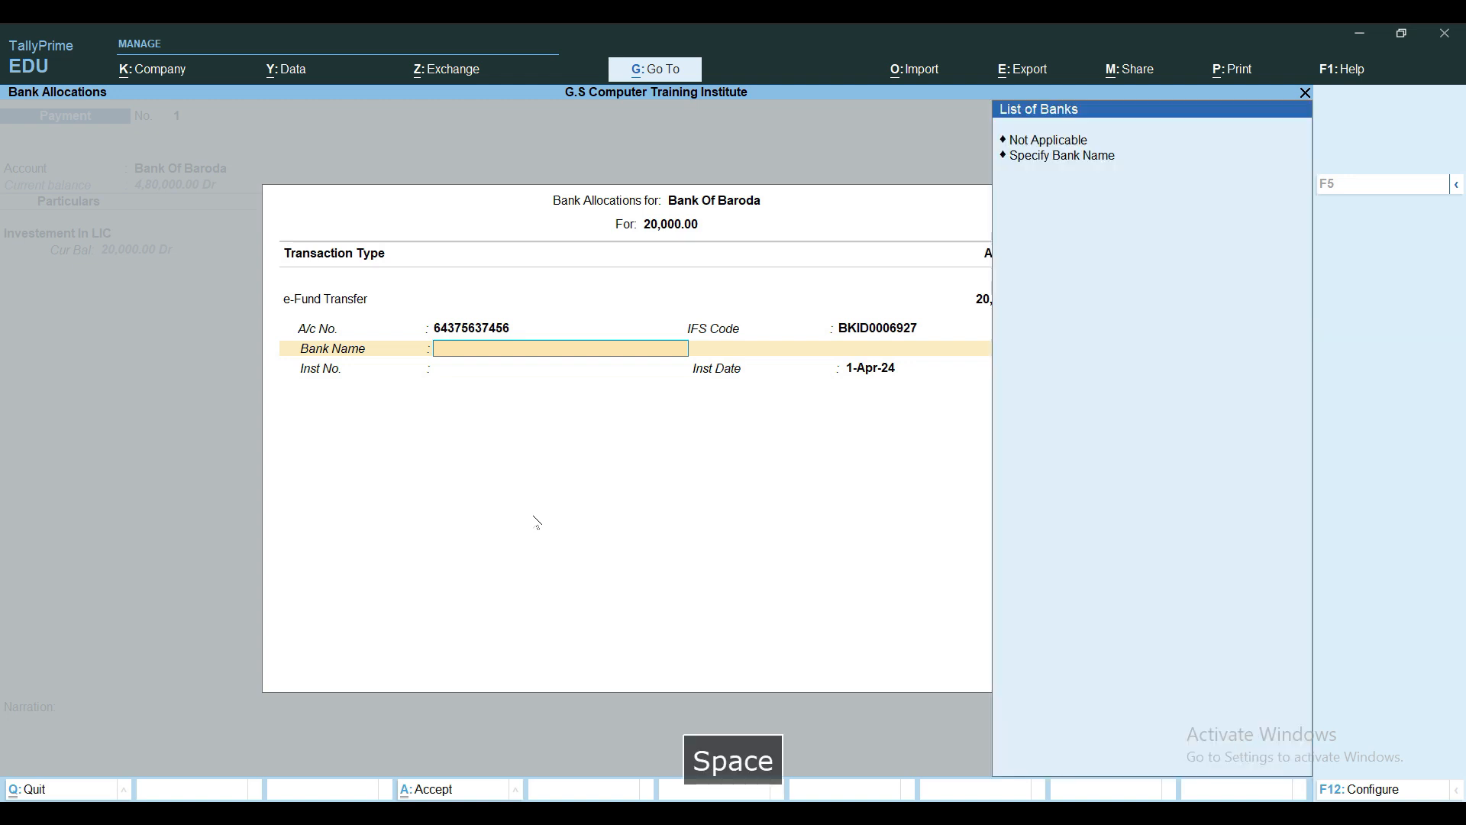
key(Down)
key(Return)
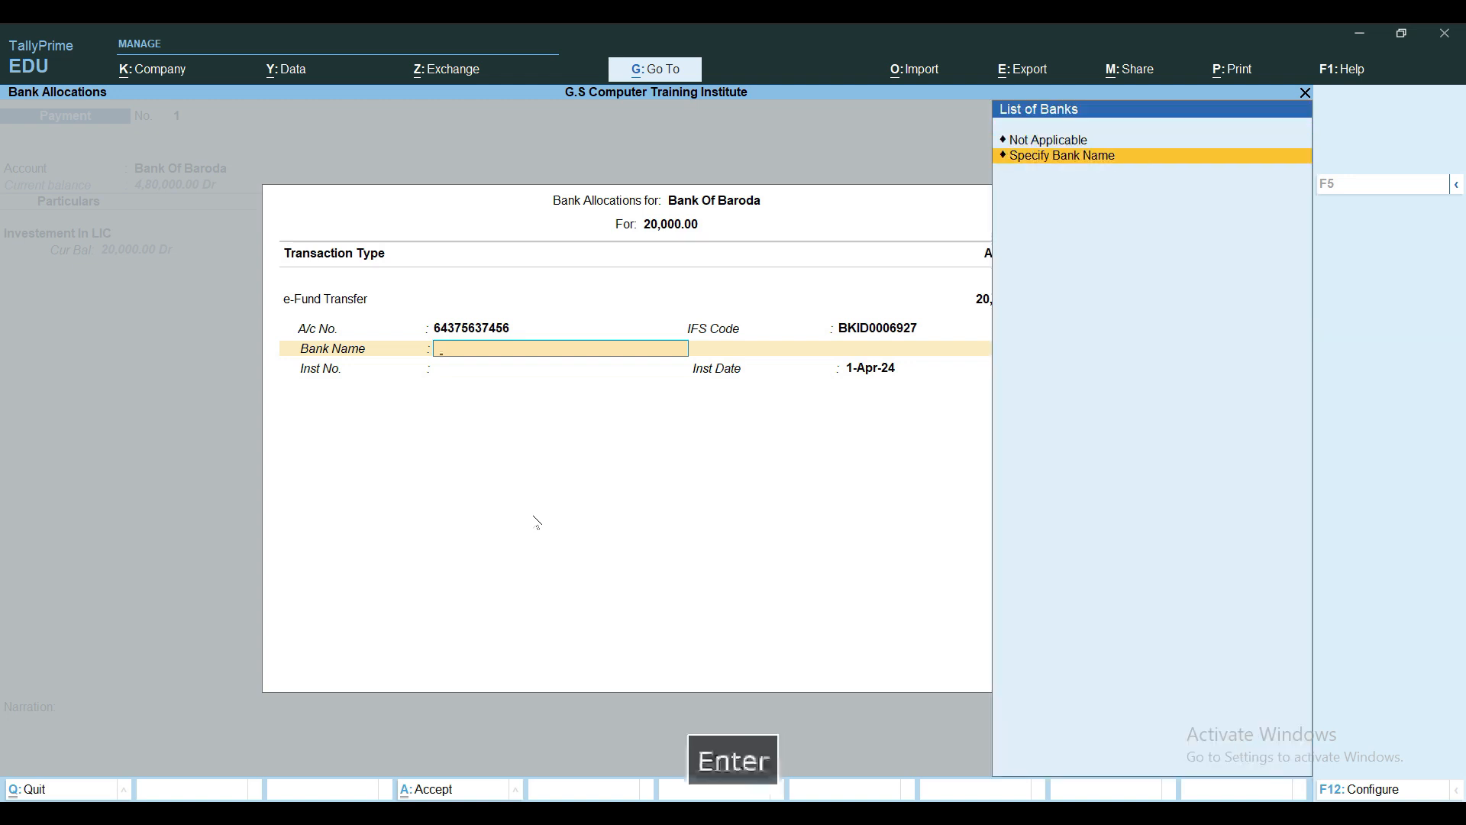
text(Ban)
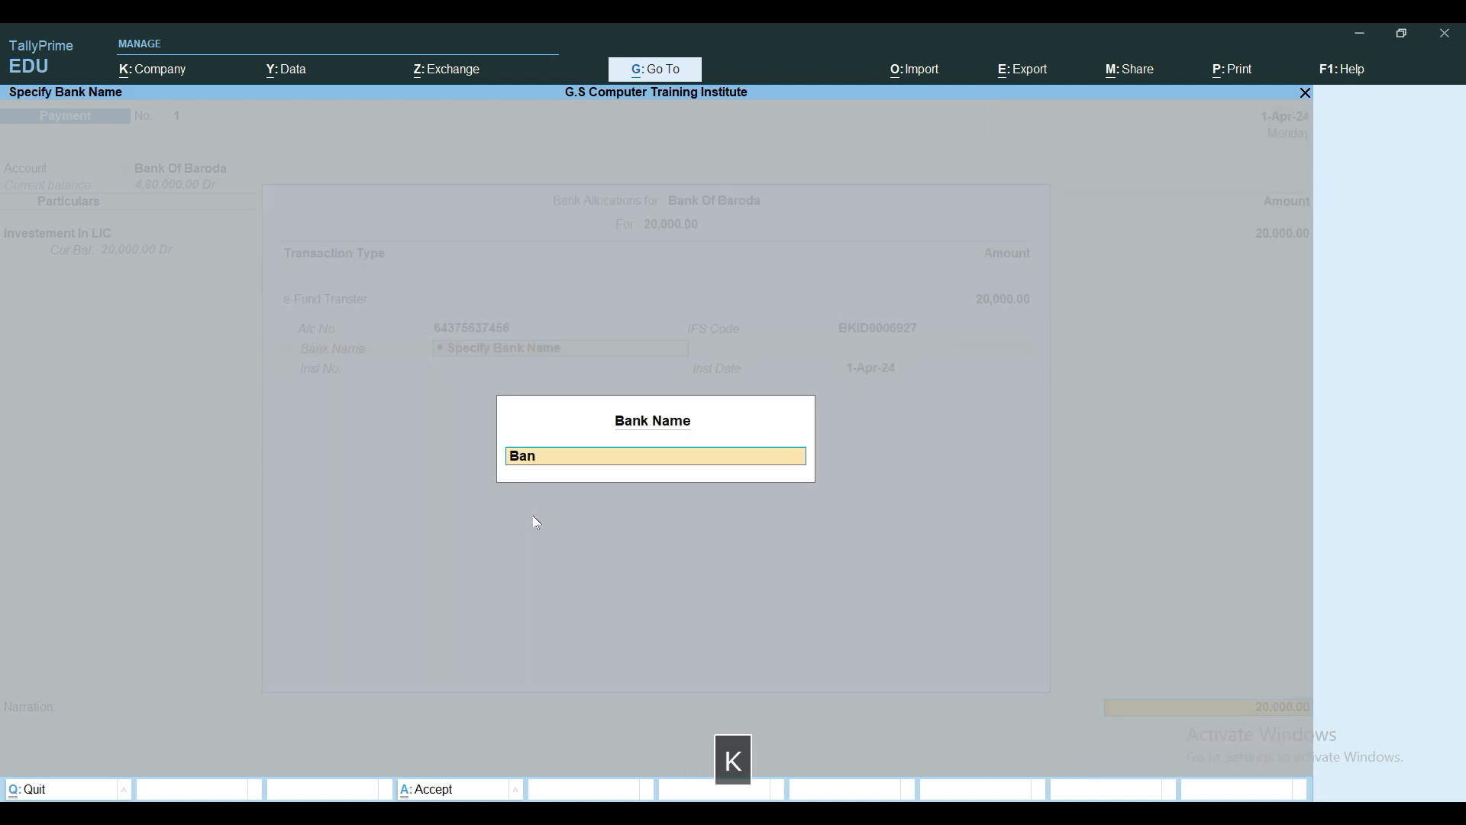
text(k Of India)
key(Return)
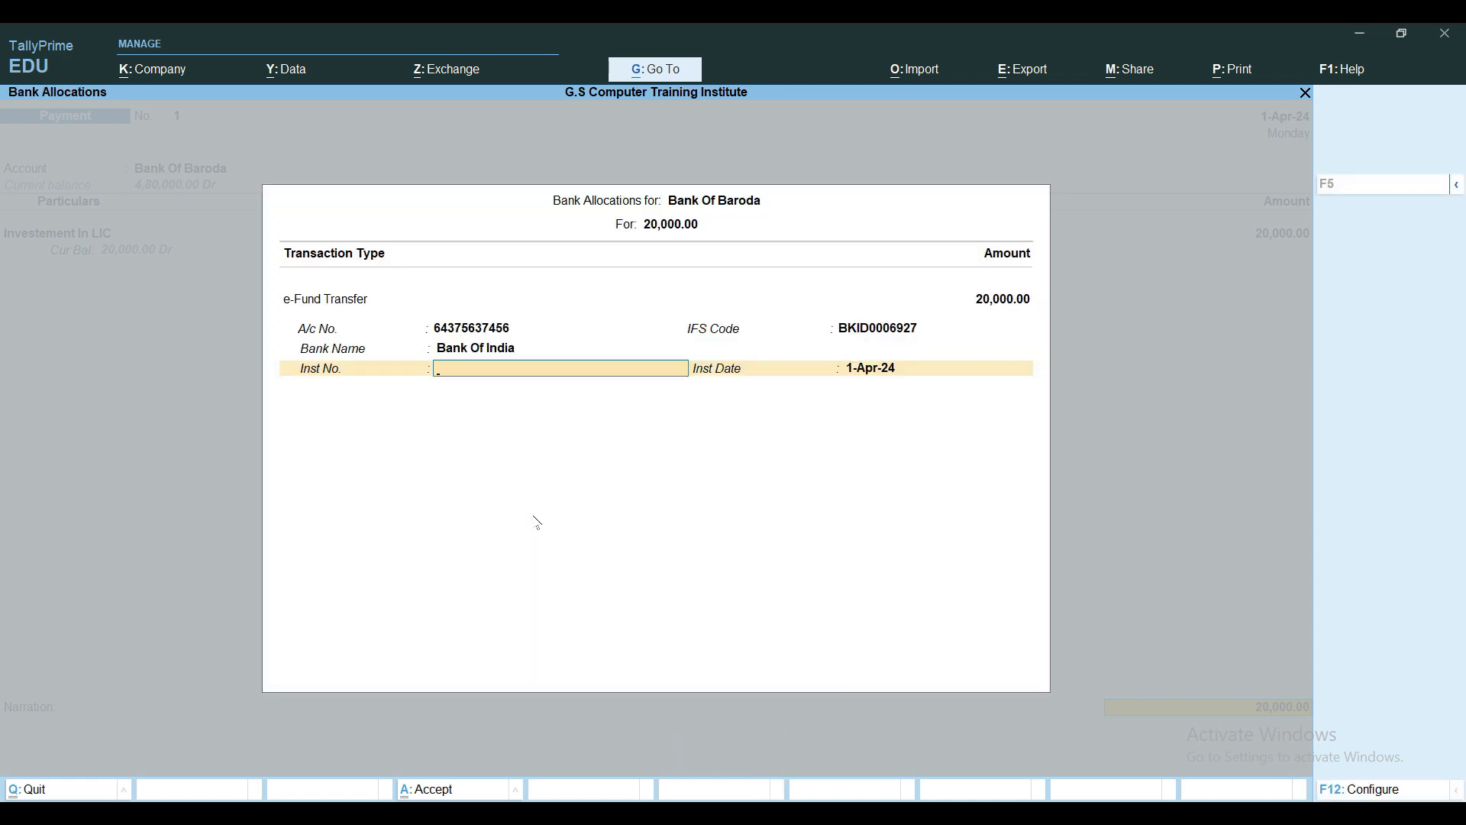
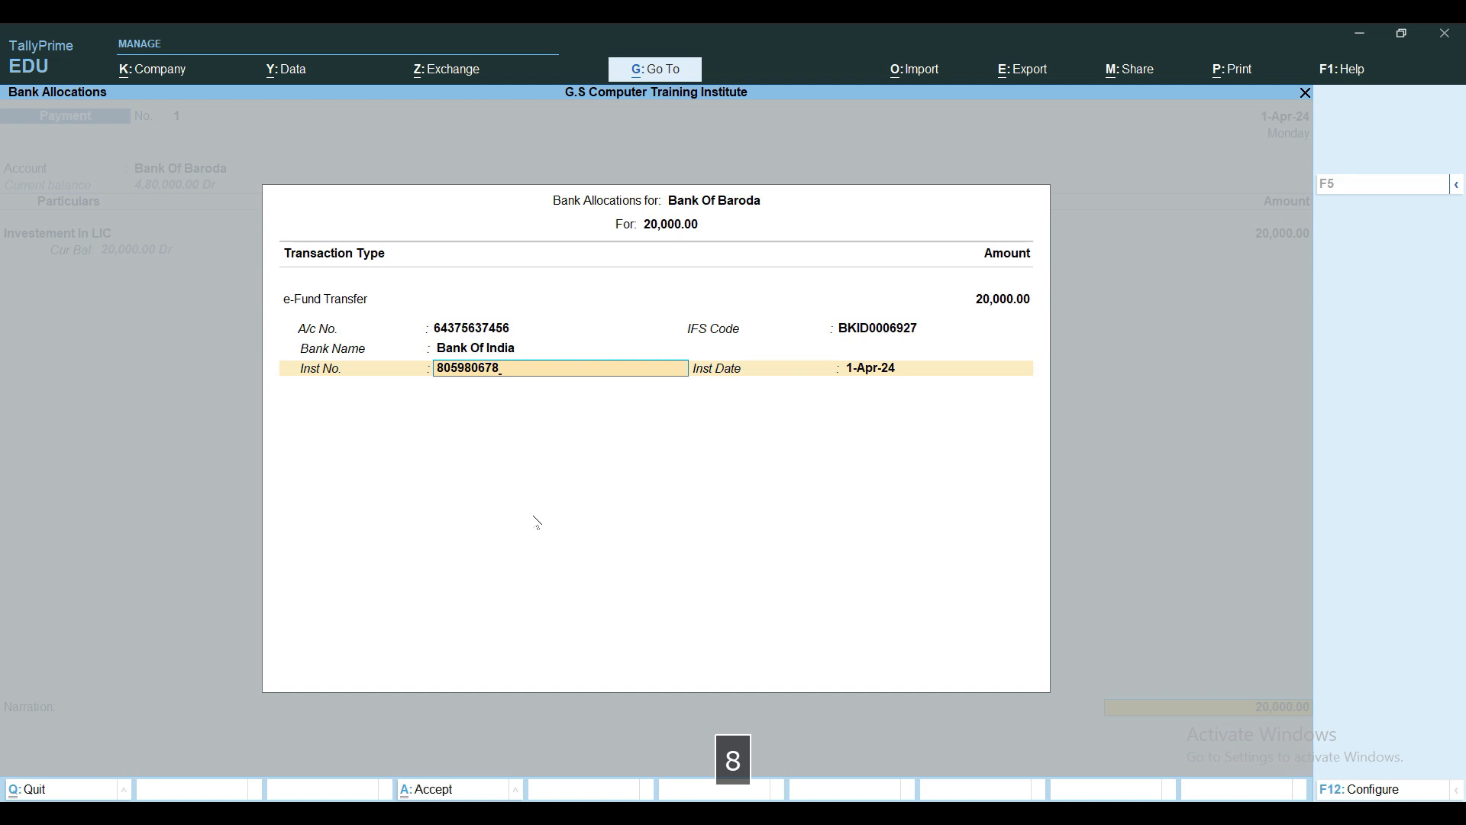
key(Return)
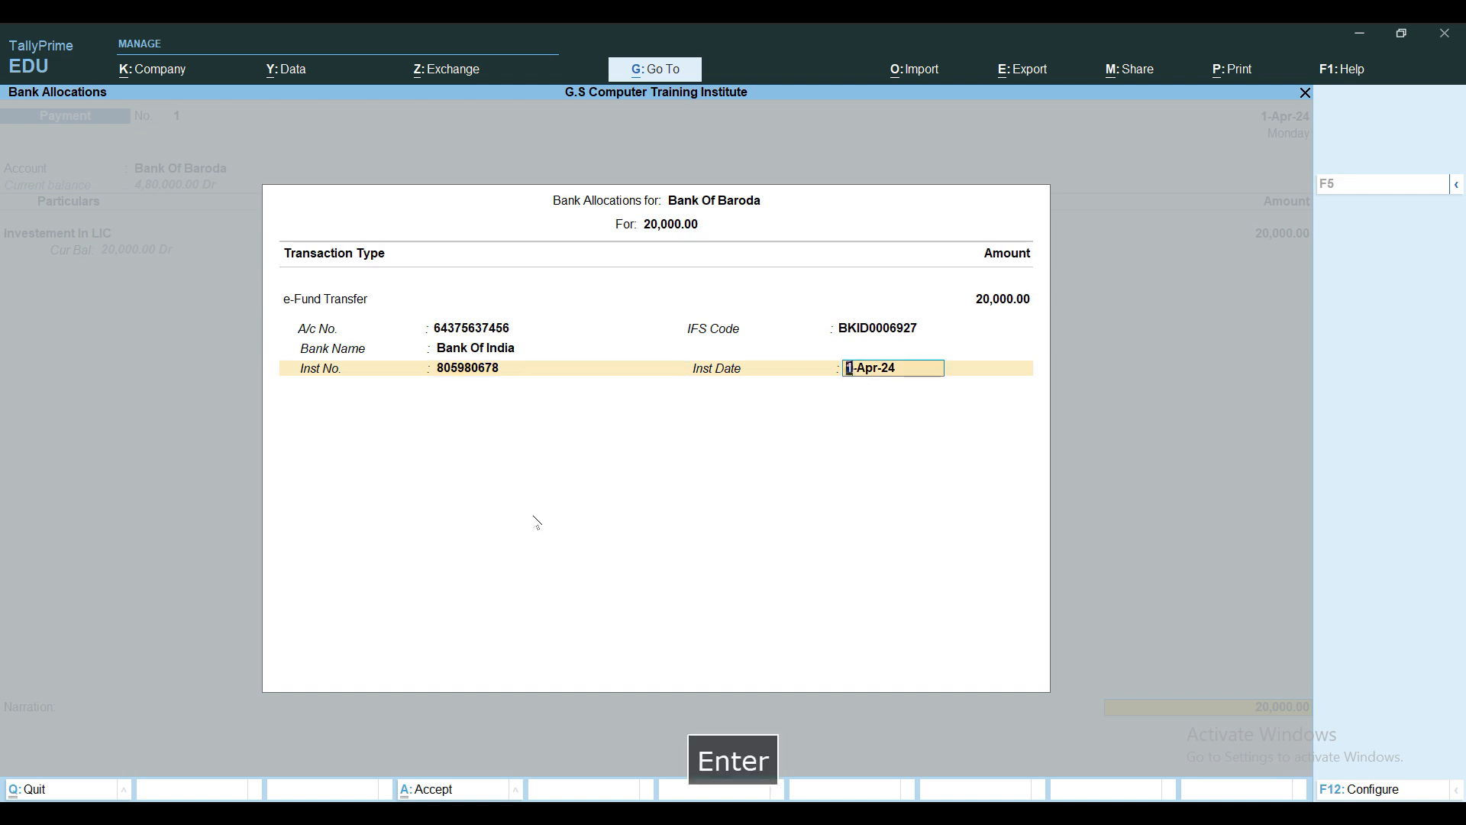
key(Return)
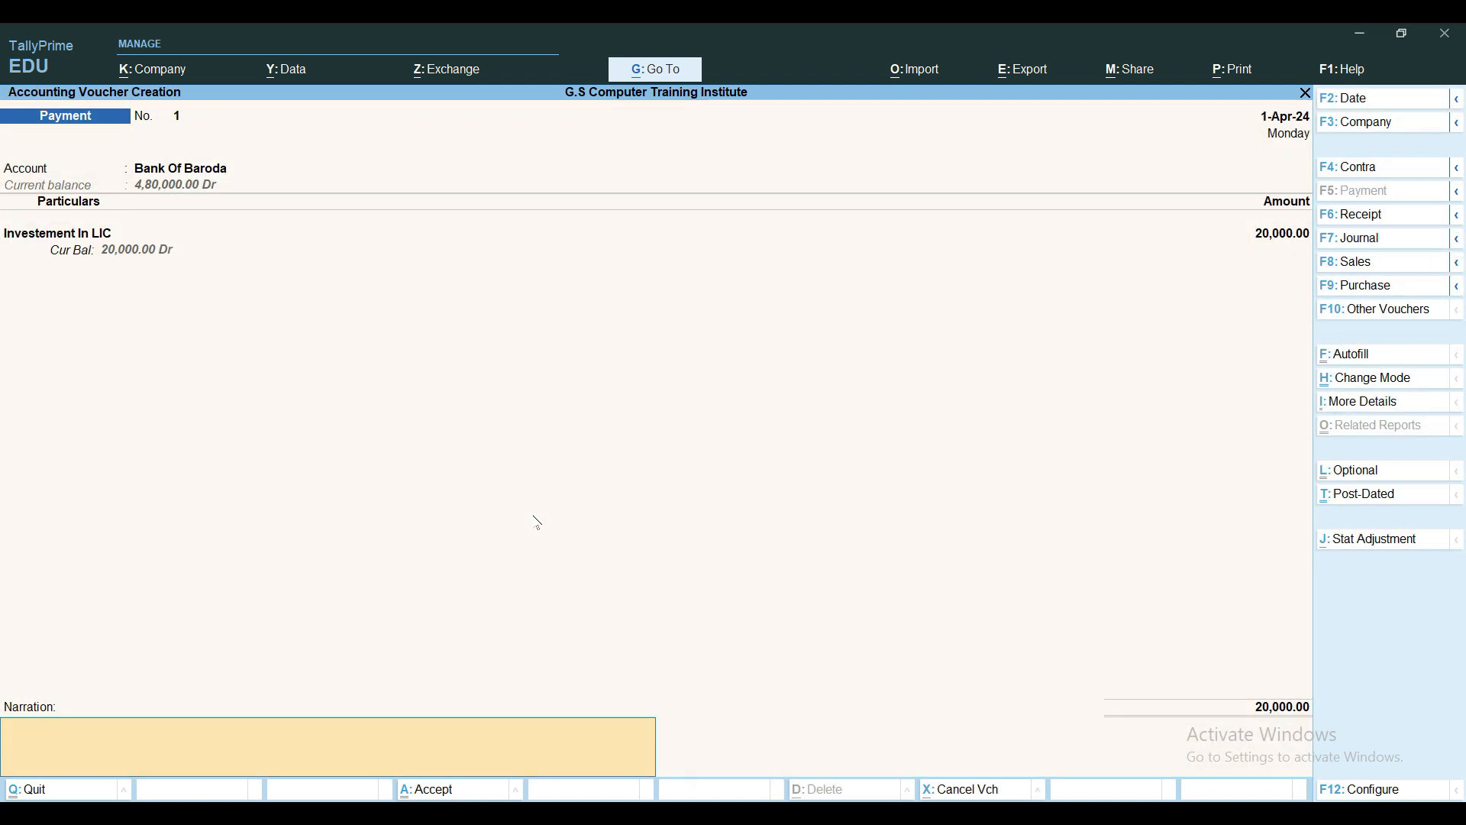
Enter the narration 'Being Amount Investment in LIC against security of Office and Employees dated 1.04.2024'
text(Being )
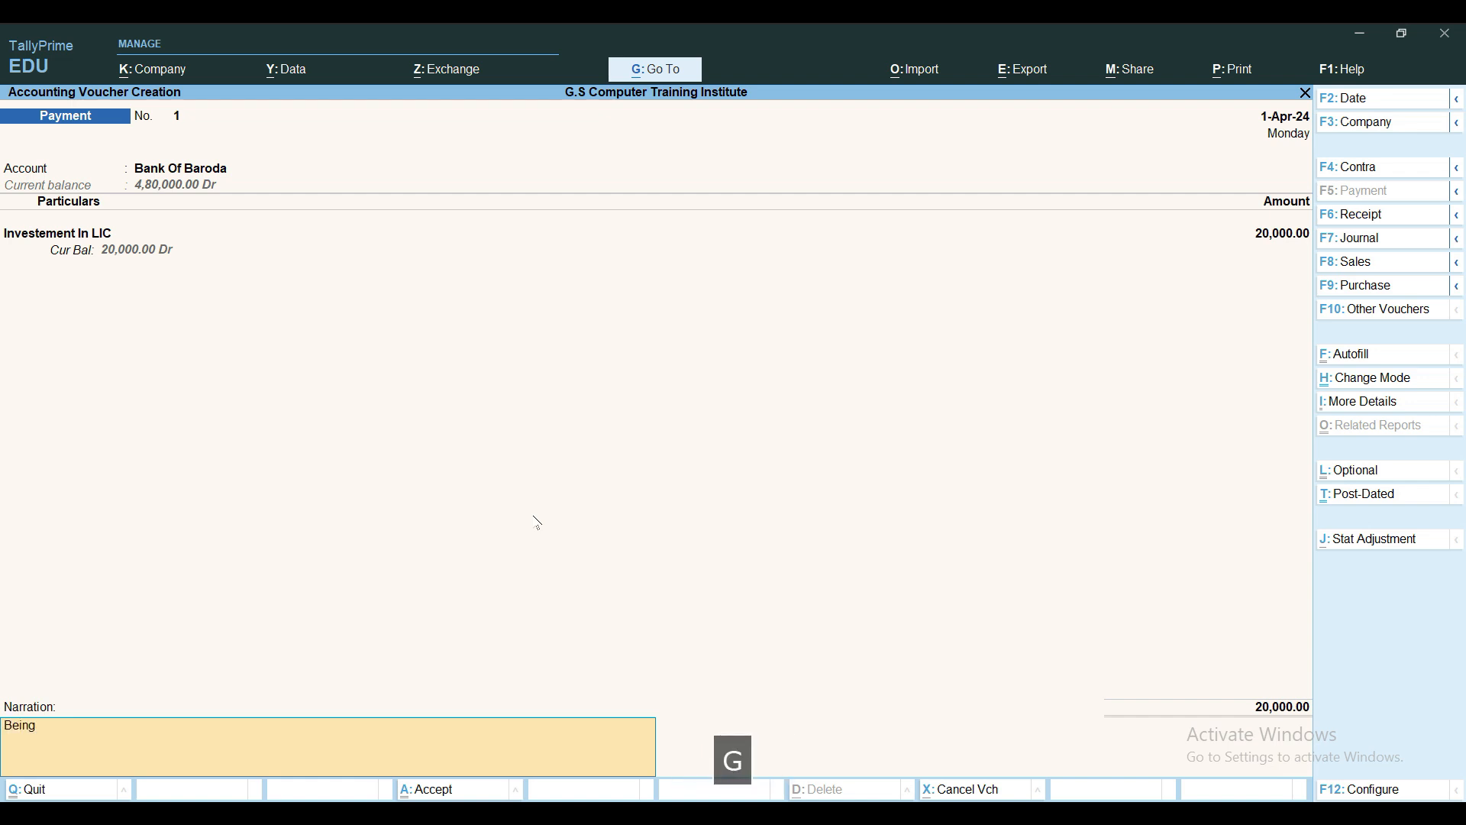
text(Amount Investment )
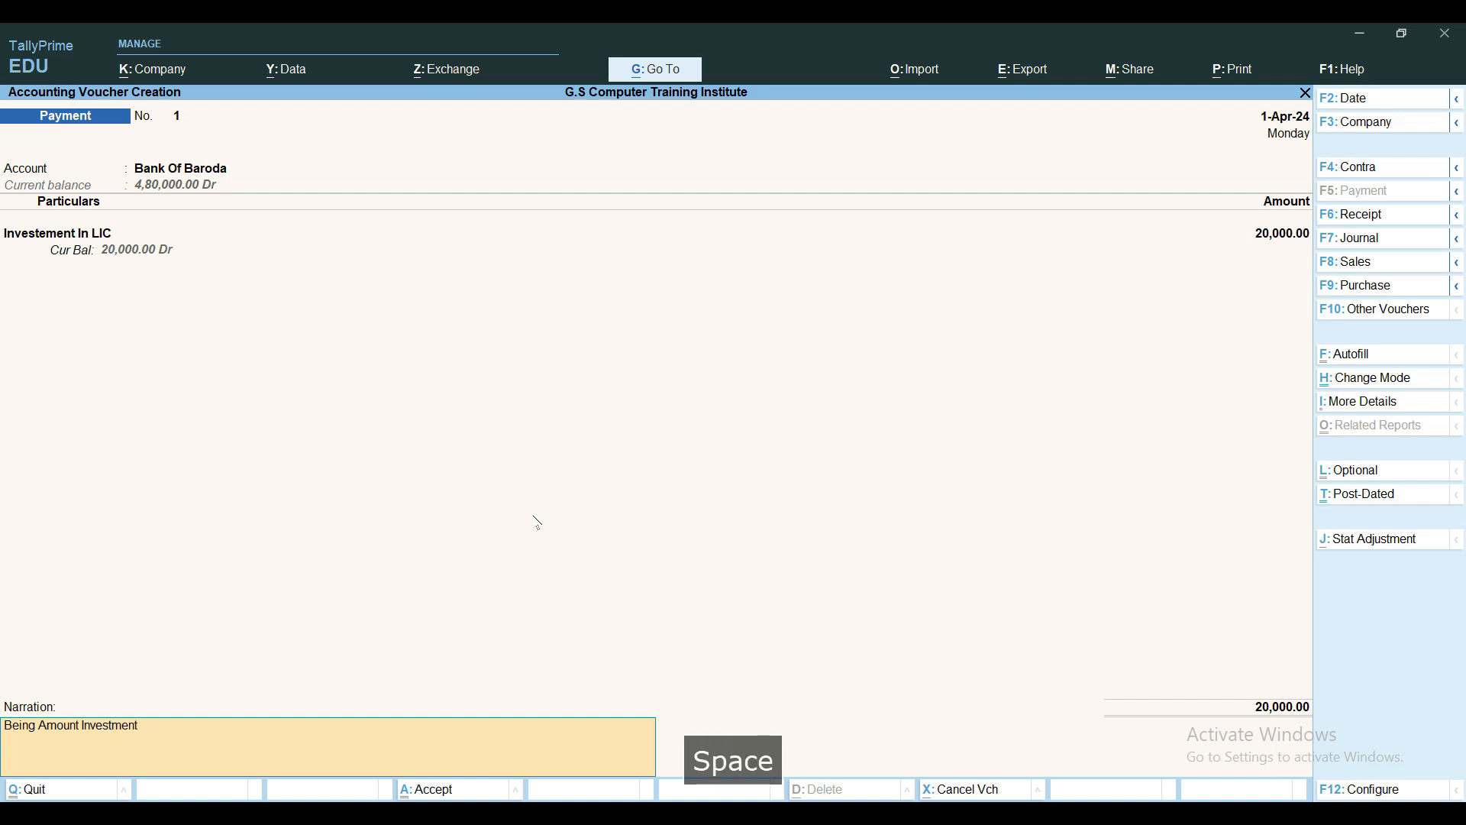
text(agiin)
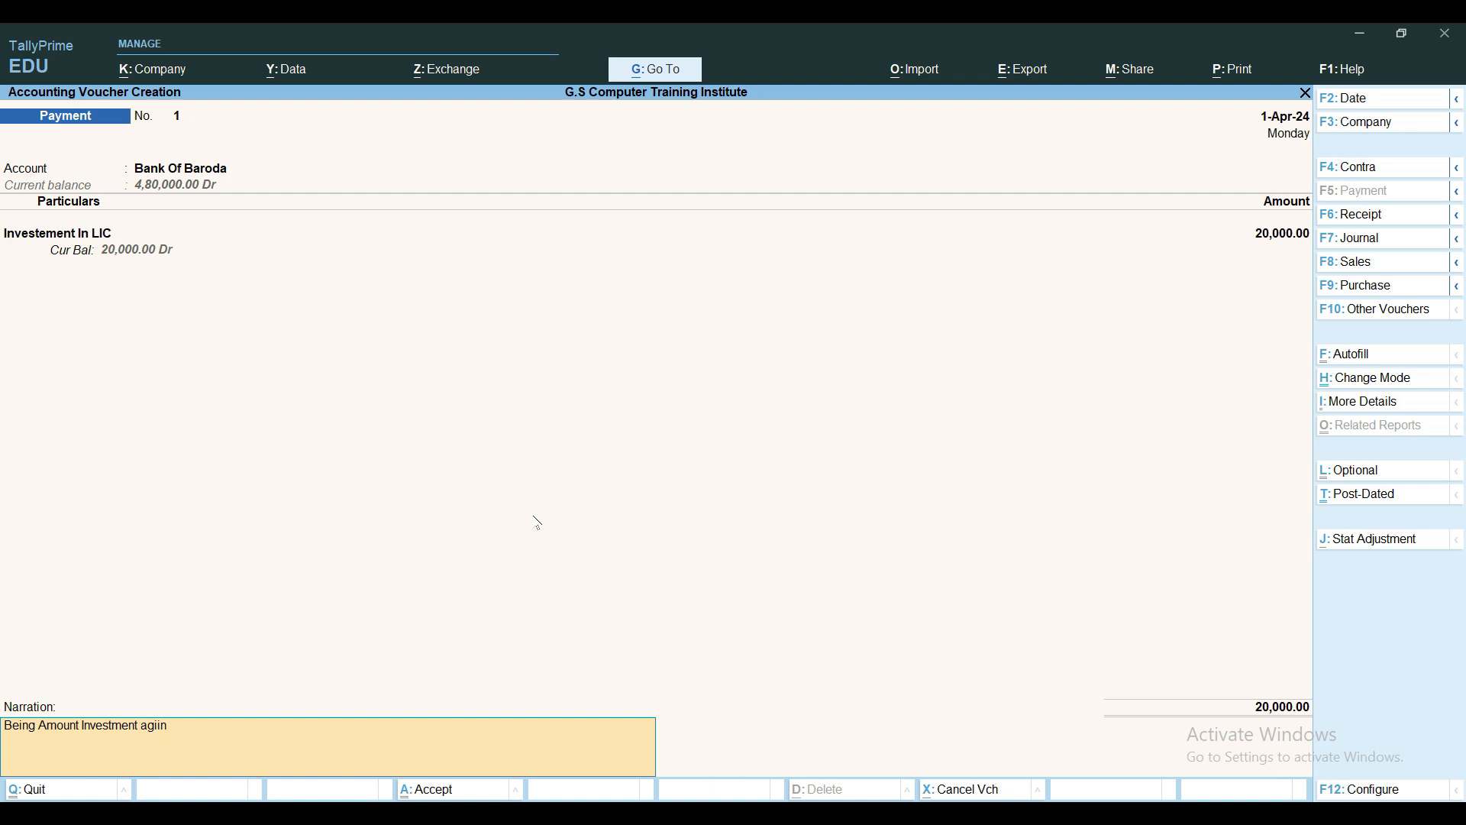
key(BackSpace)
key(BackSpace)
key(BackSpace)
key(BackSpace)
key(BackSpace)
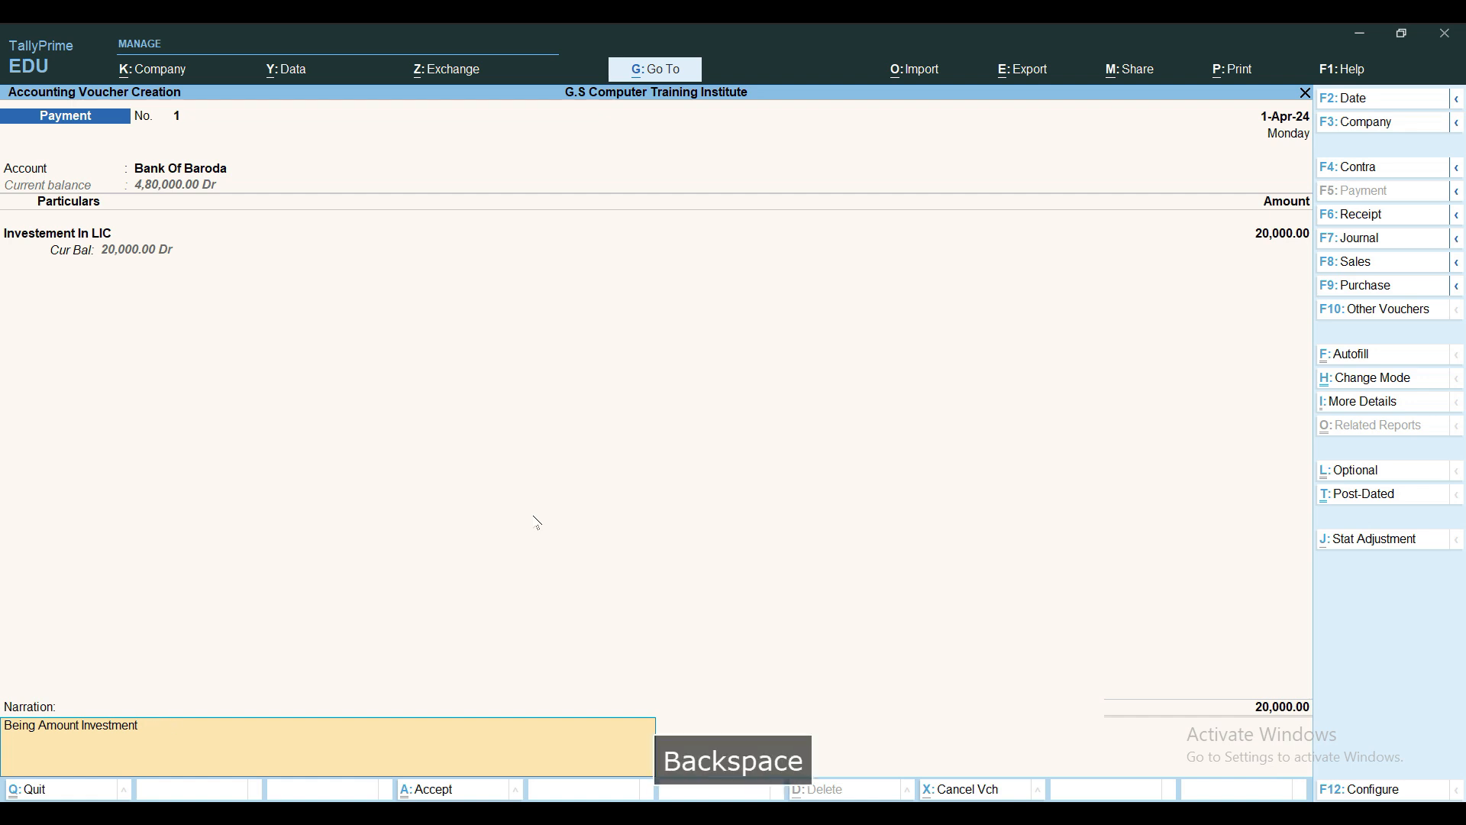
text(in LIC )
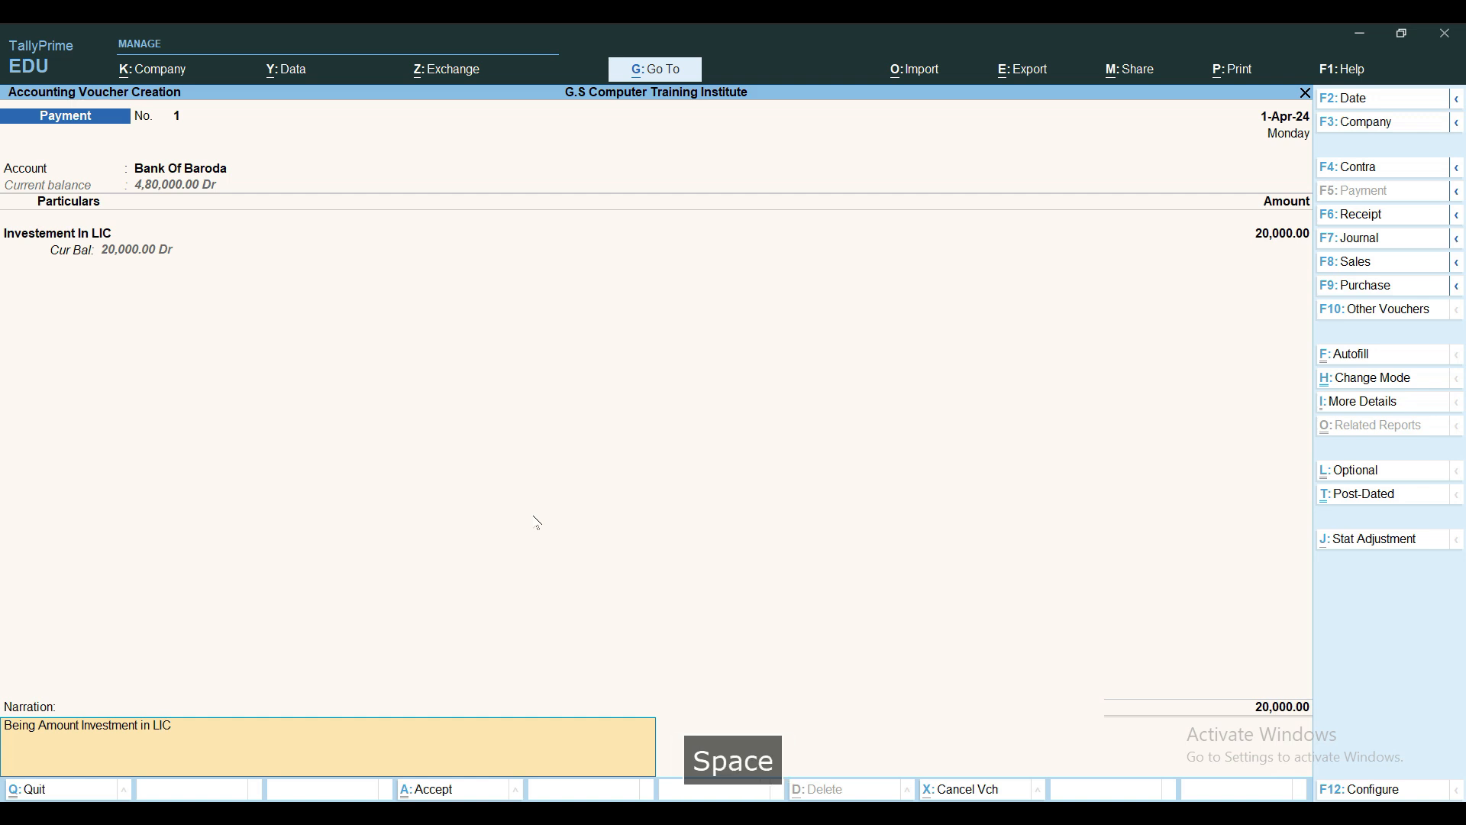
text(against )
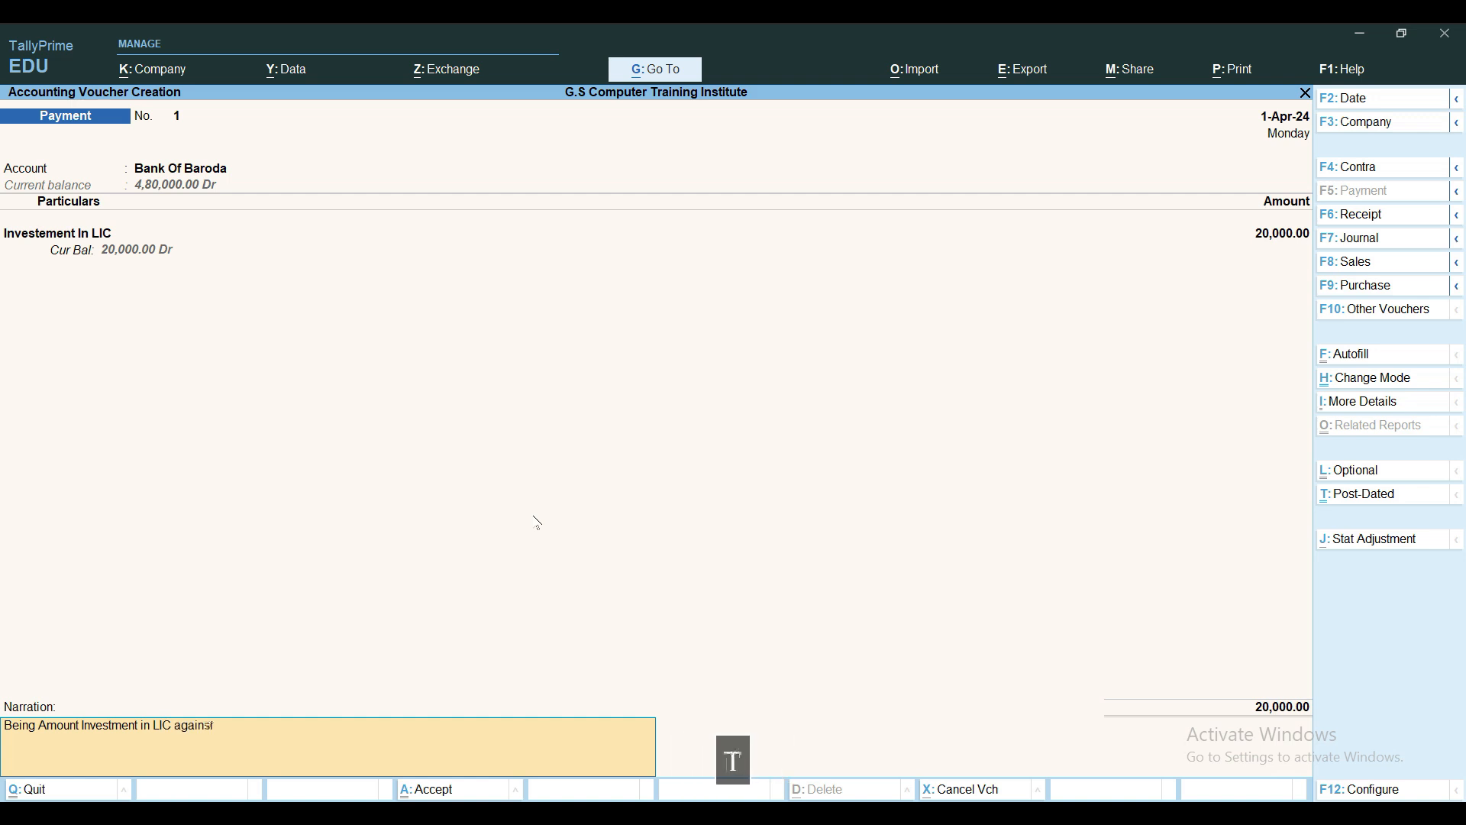
text(securi)
key(BackSpace)
text(rity)
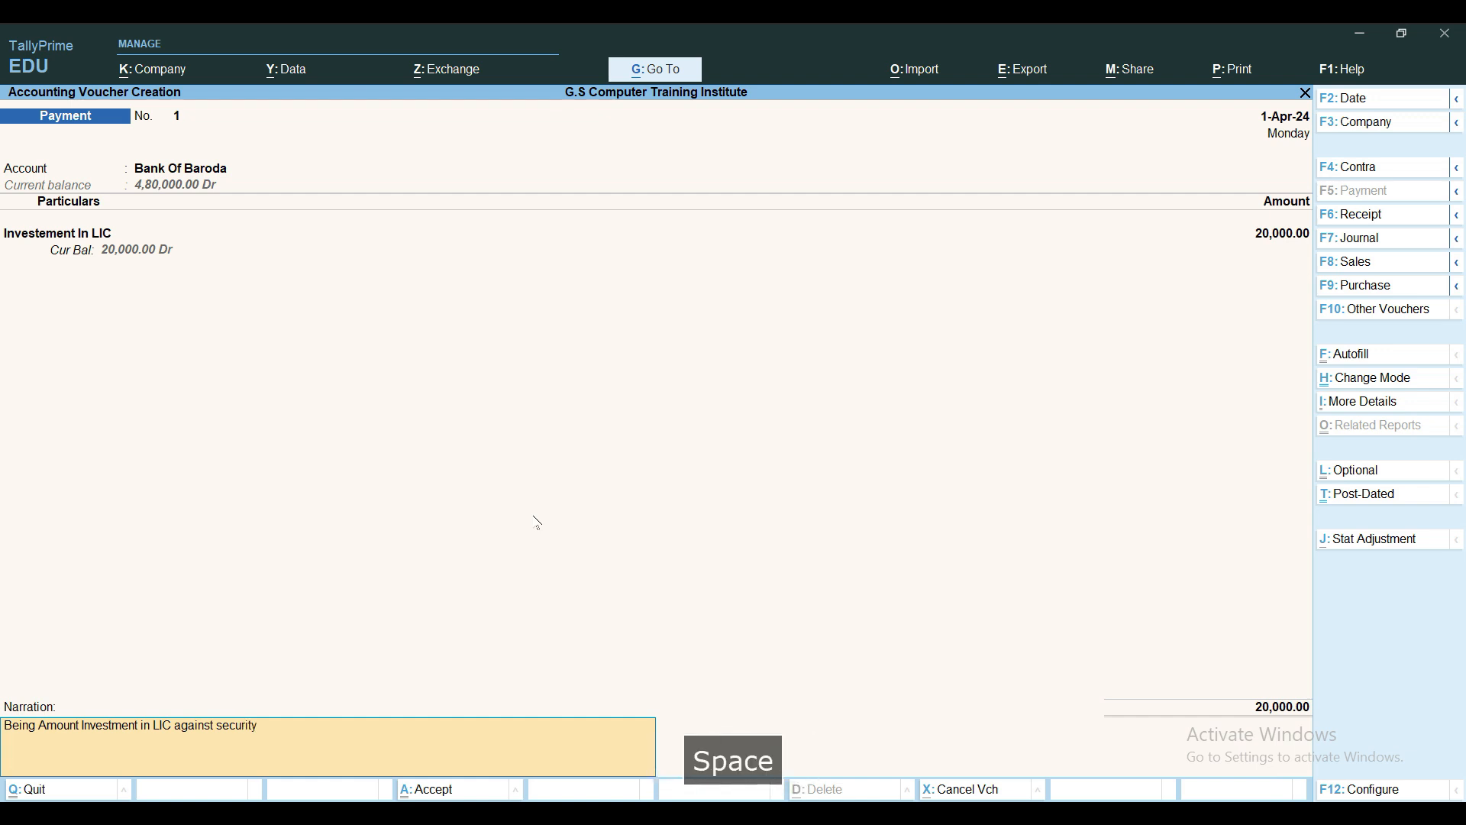
text( of O)
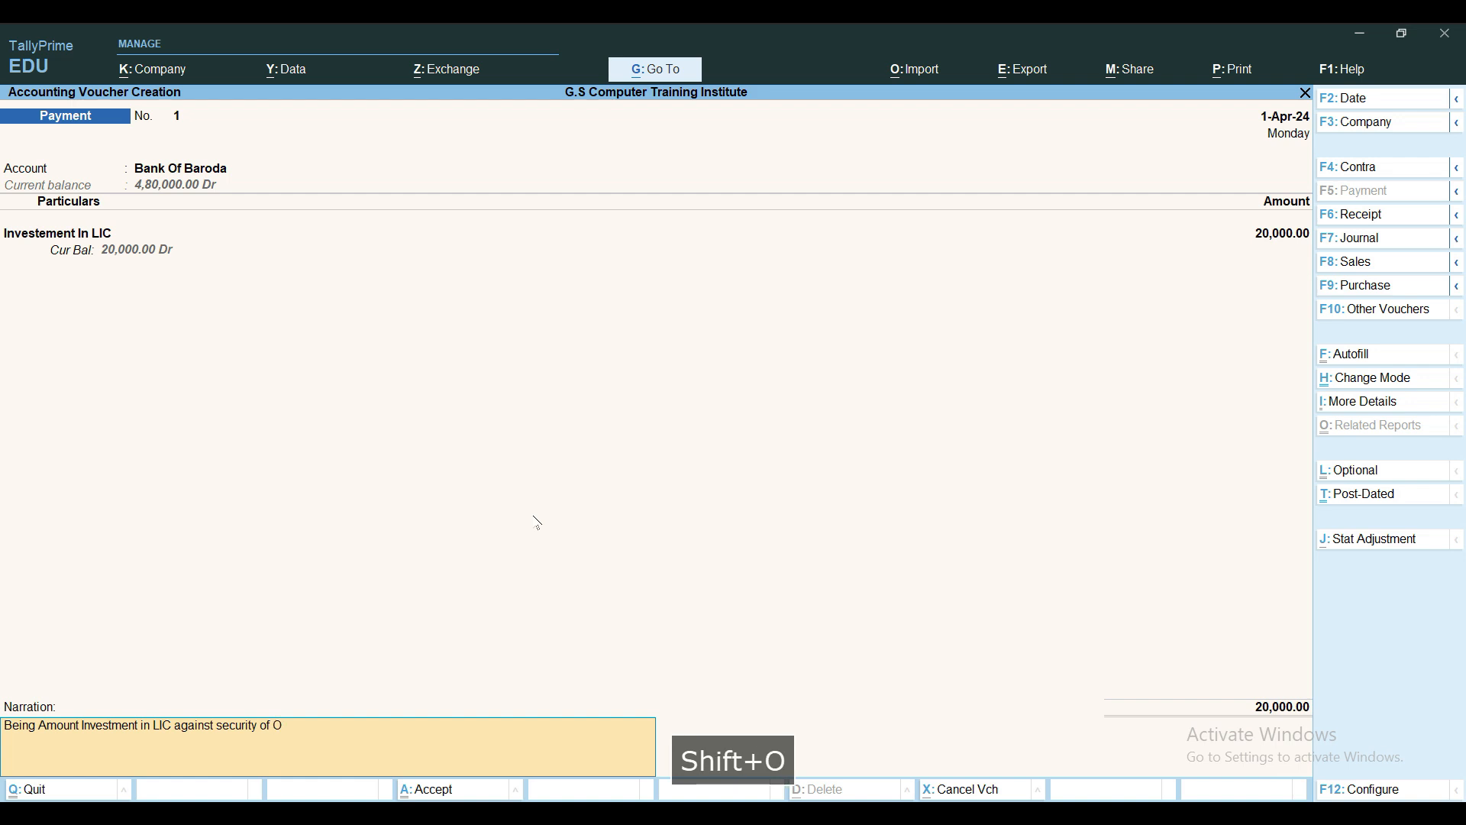
text(ffice and E)
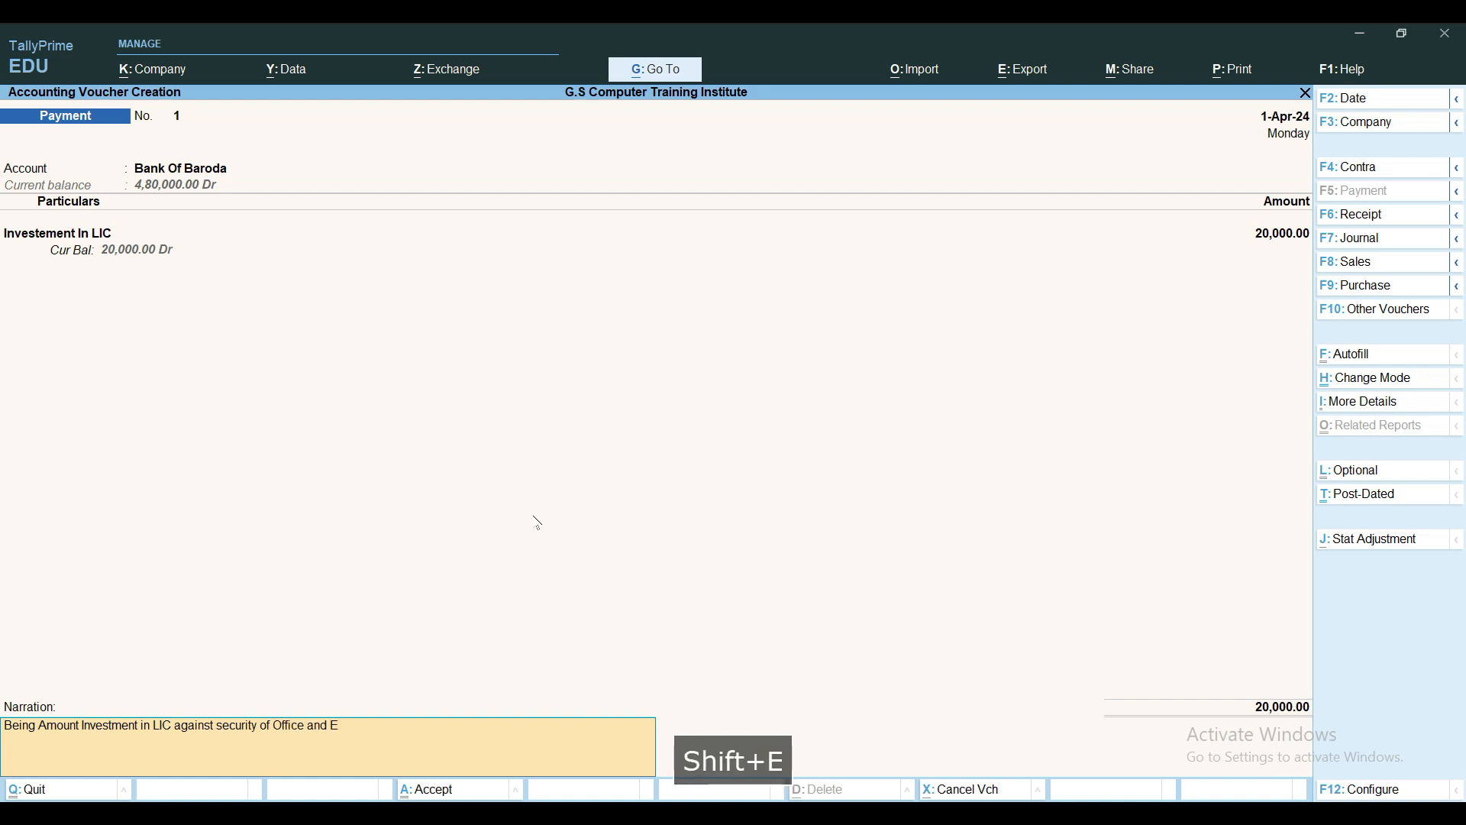
text(mployees)
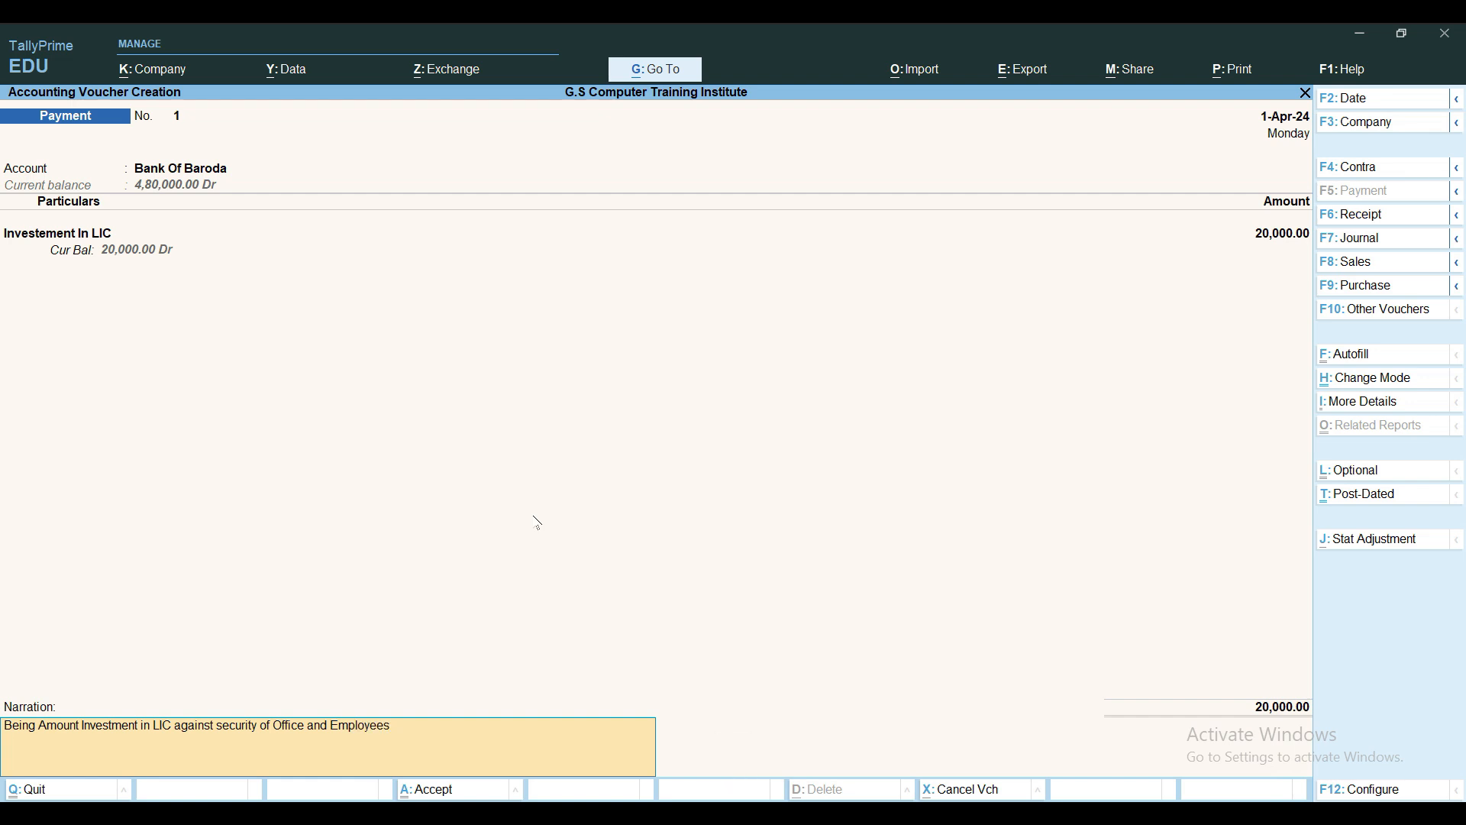
text( date)
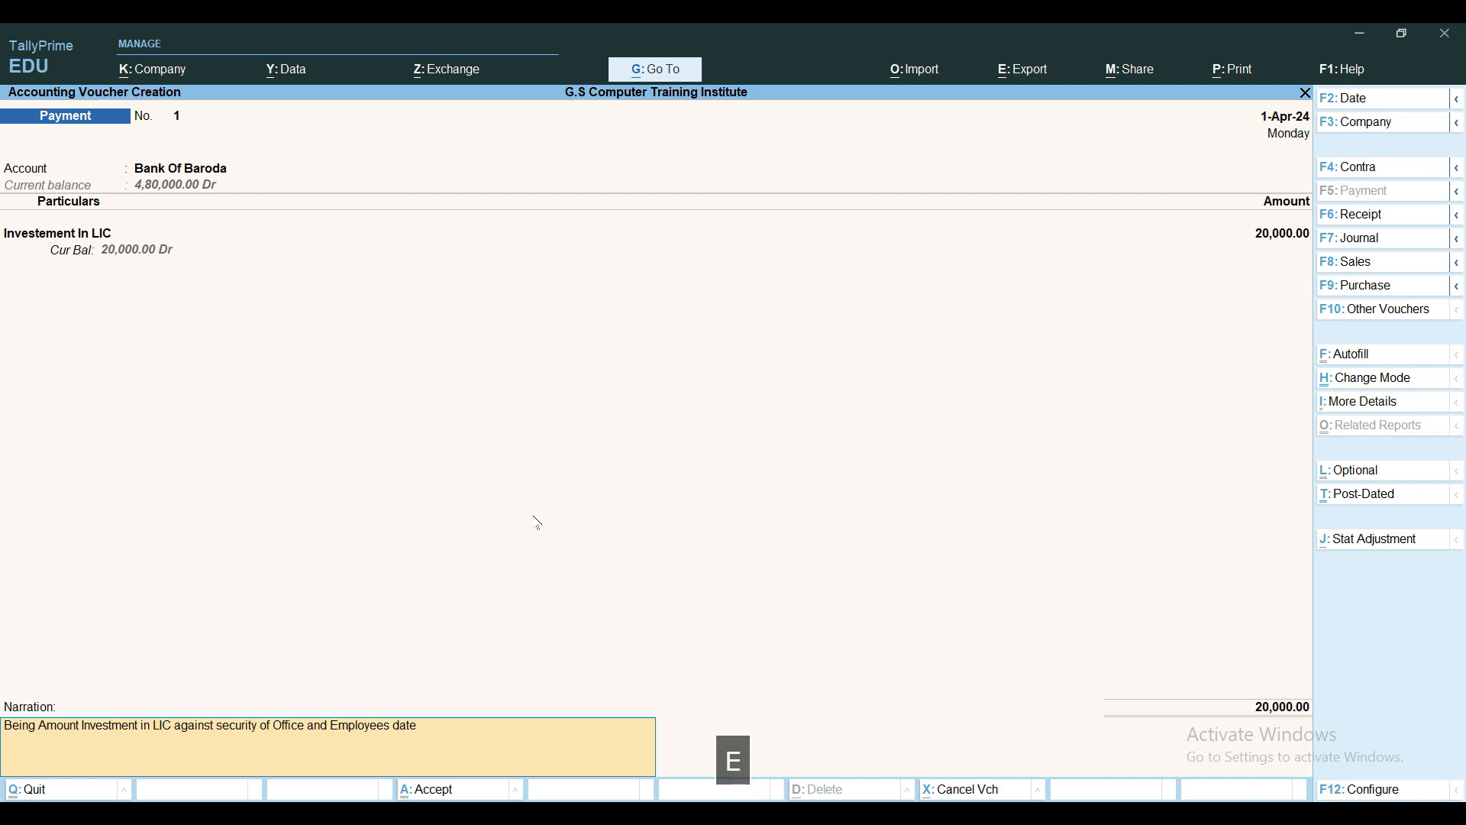
text(d 1.04.2024)
Save Payment voucher No. 1, then review it and exit without changes
key(Return)
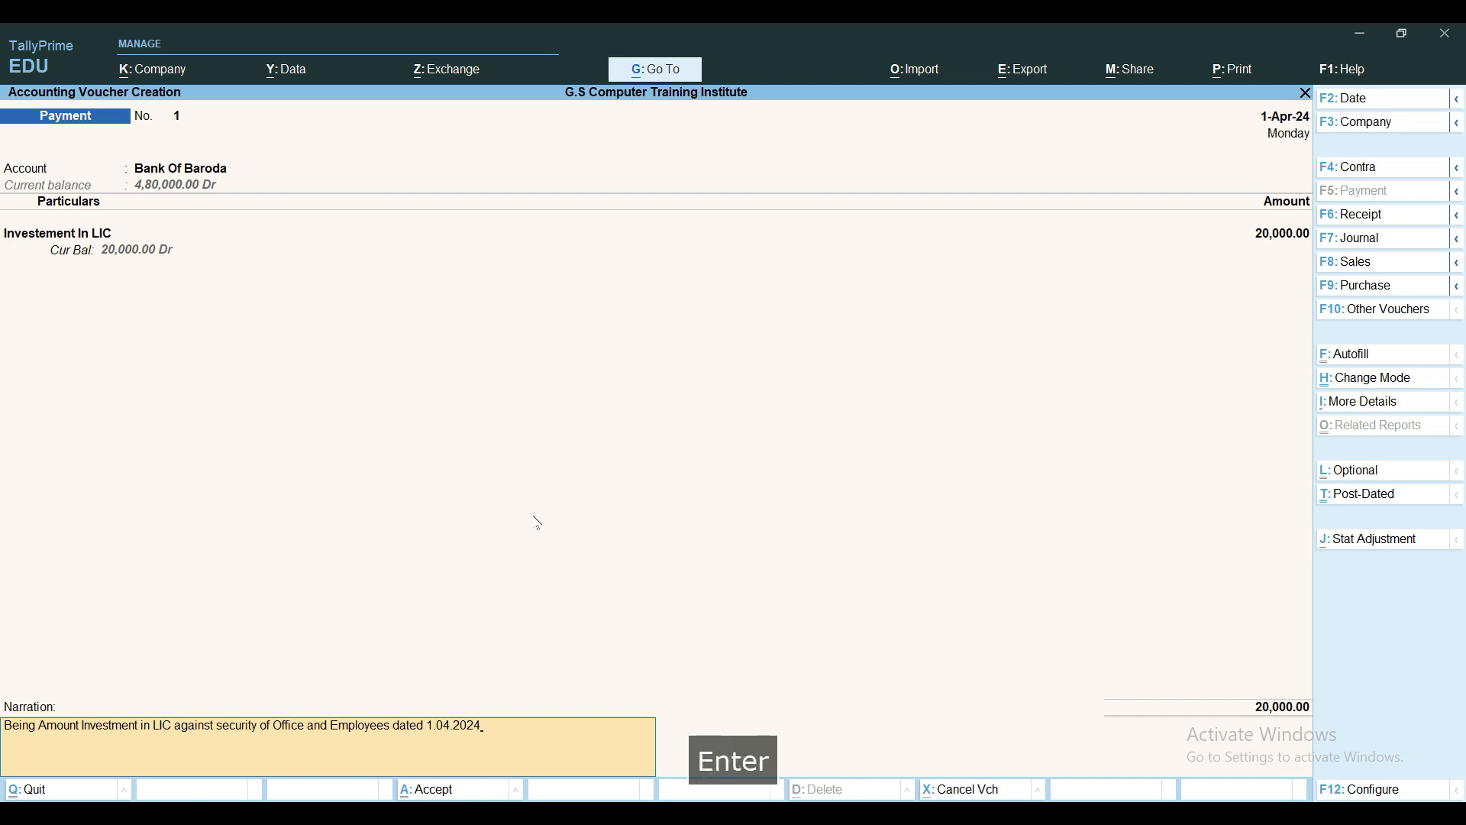
key(y)
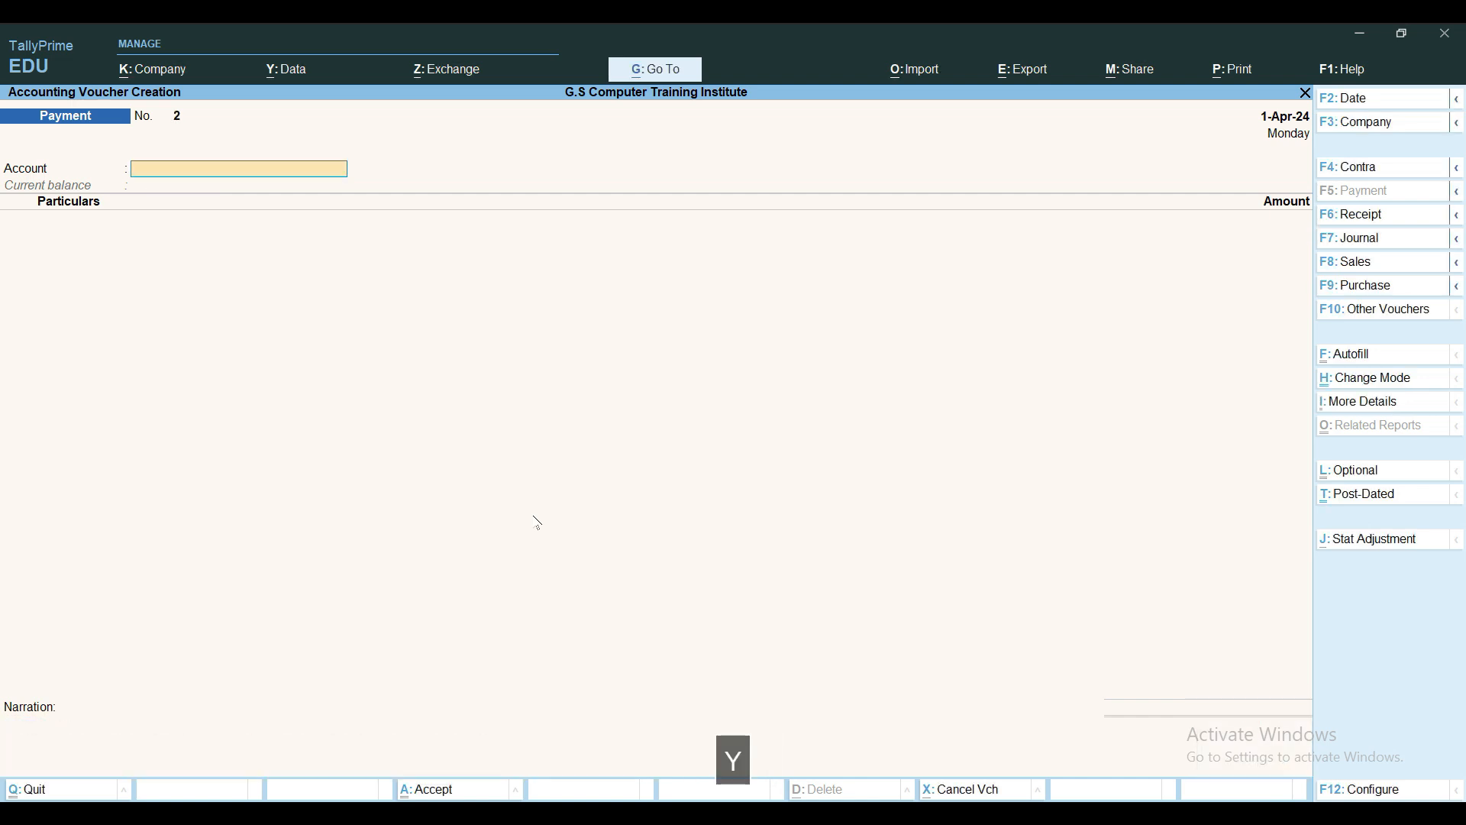
key(Page_Up)
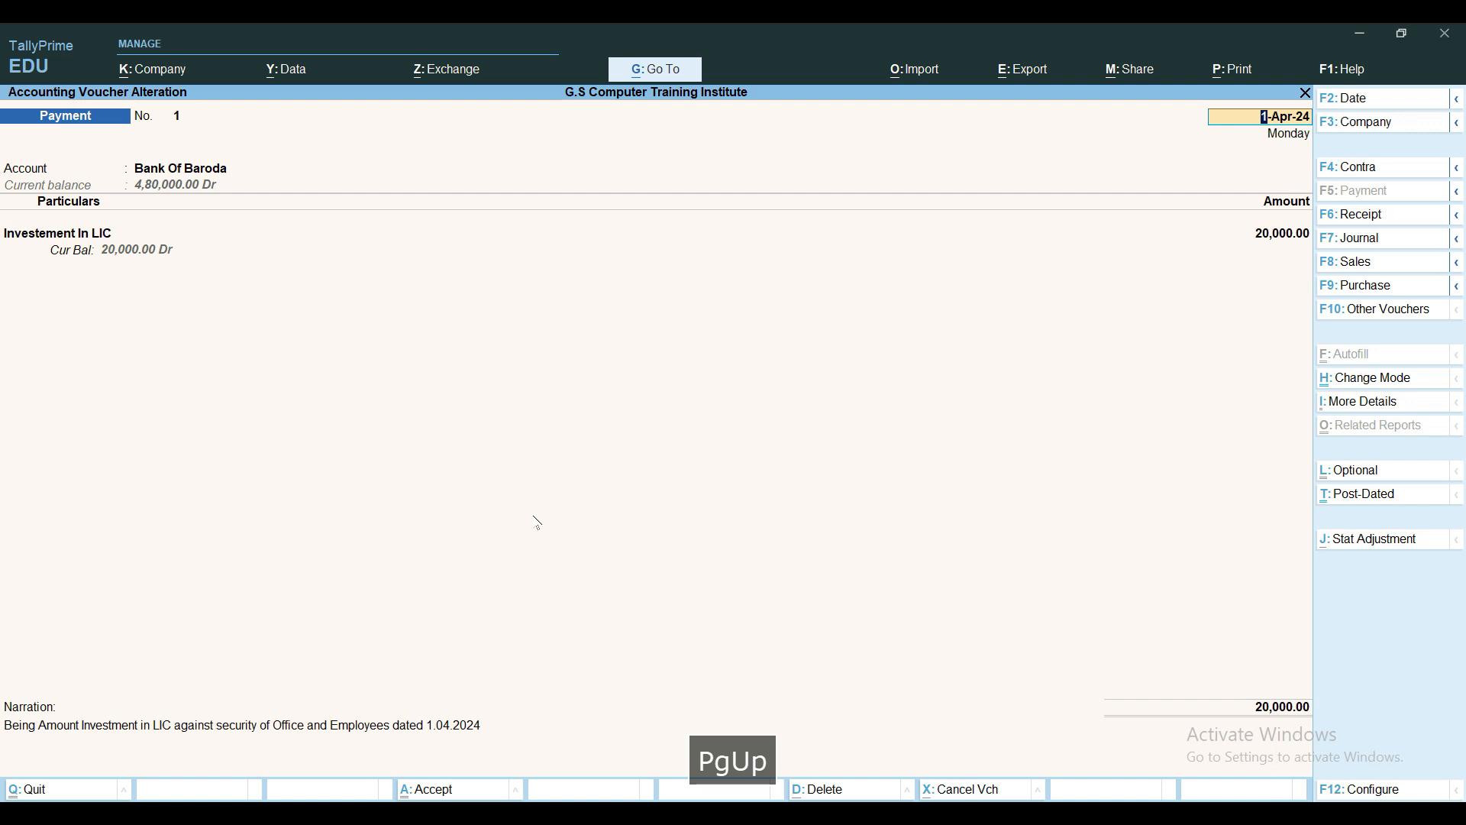
key(Escape)
key(Escape)
key(Escape)
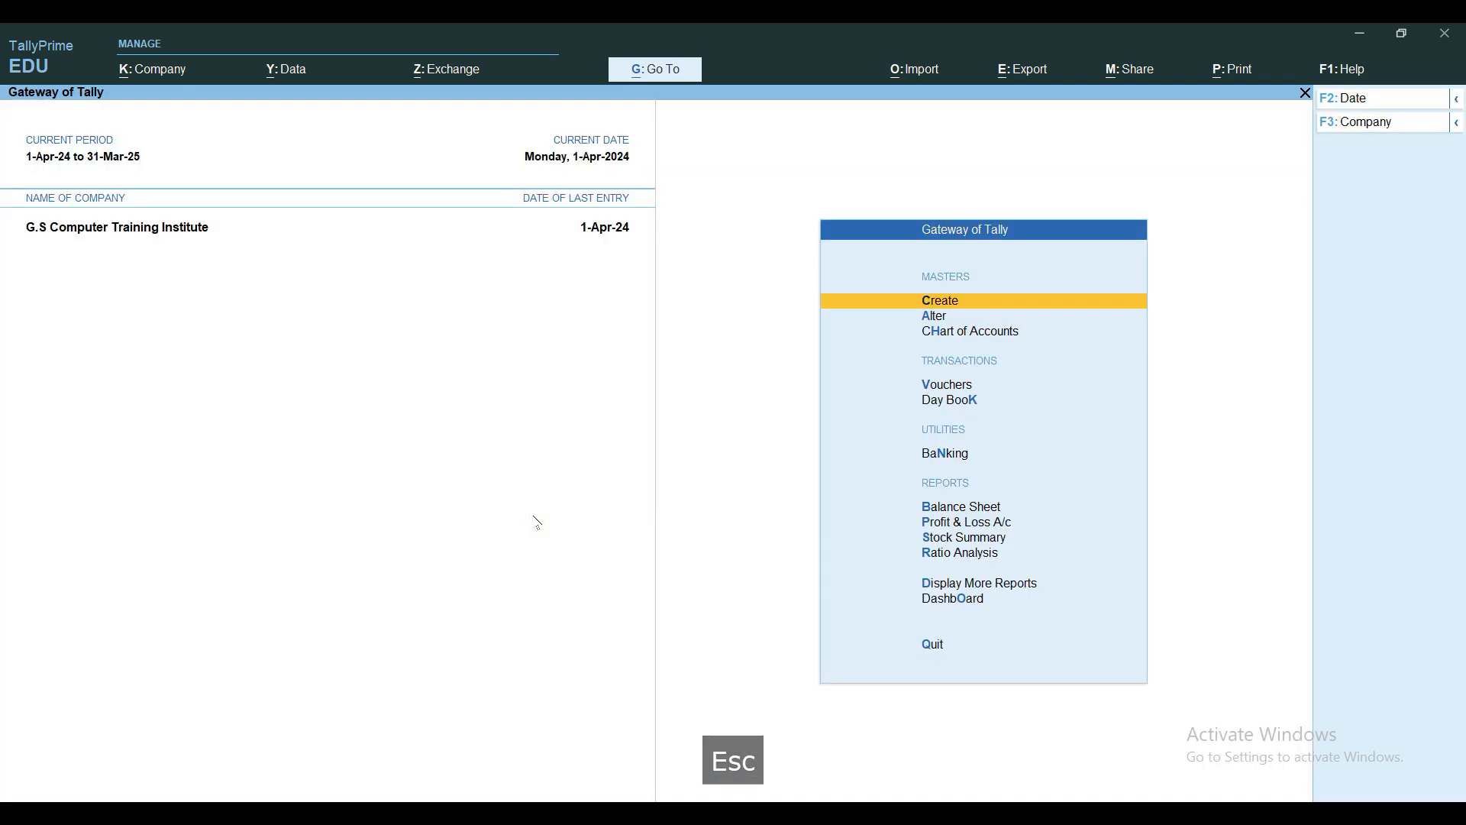
key(b)
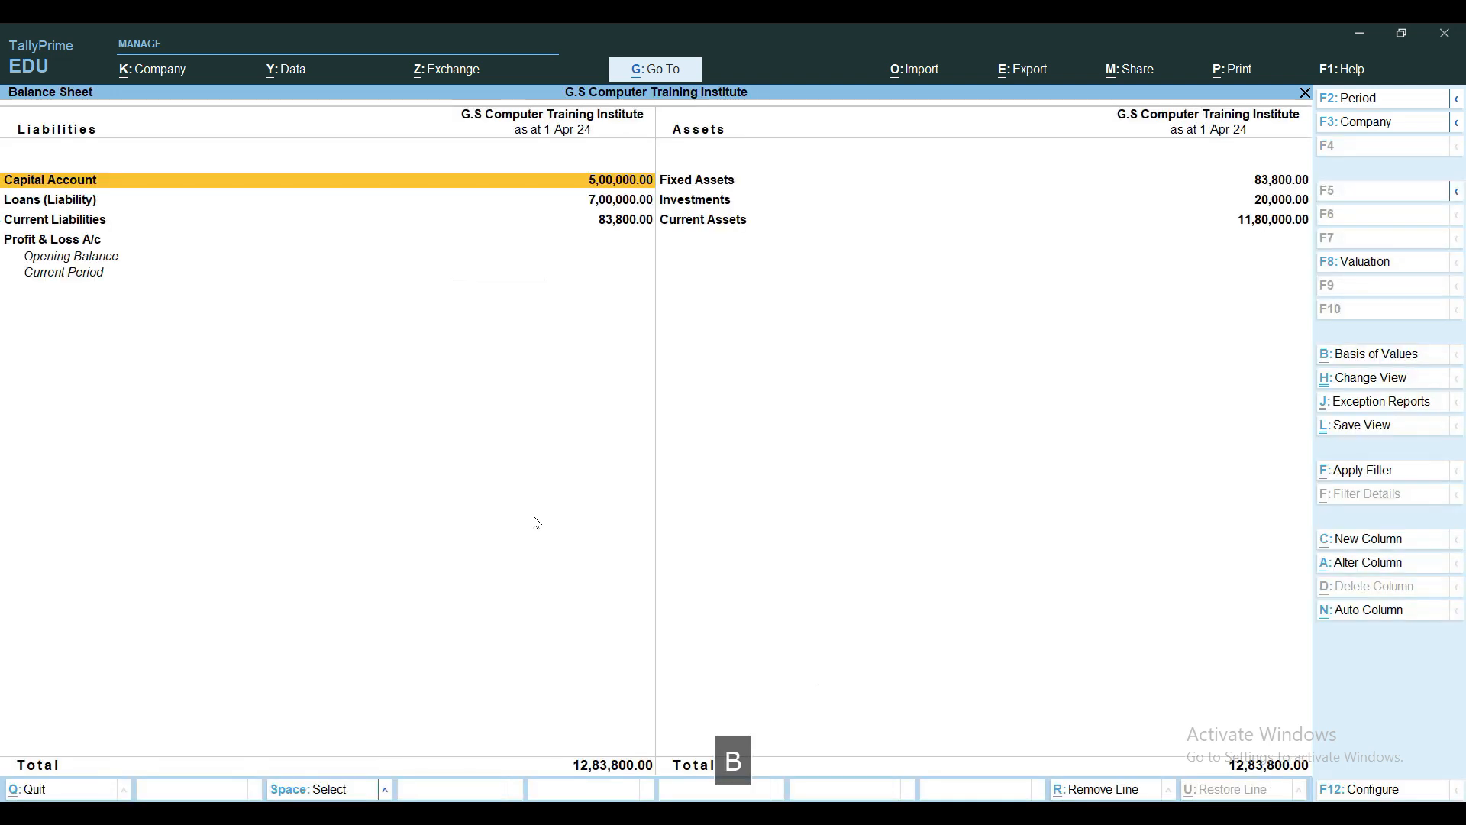
key(alt+F1)
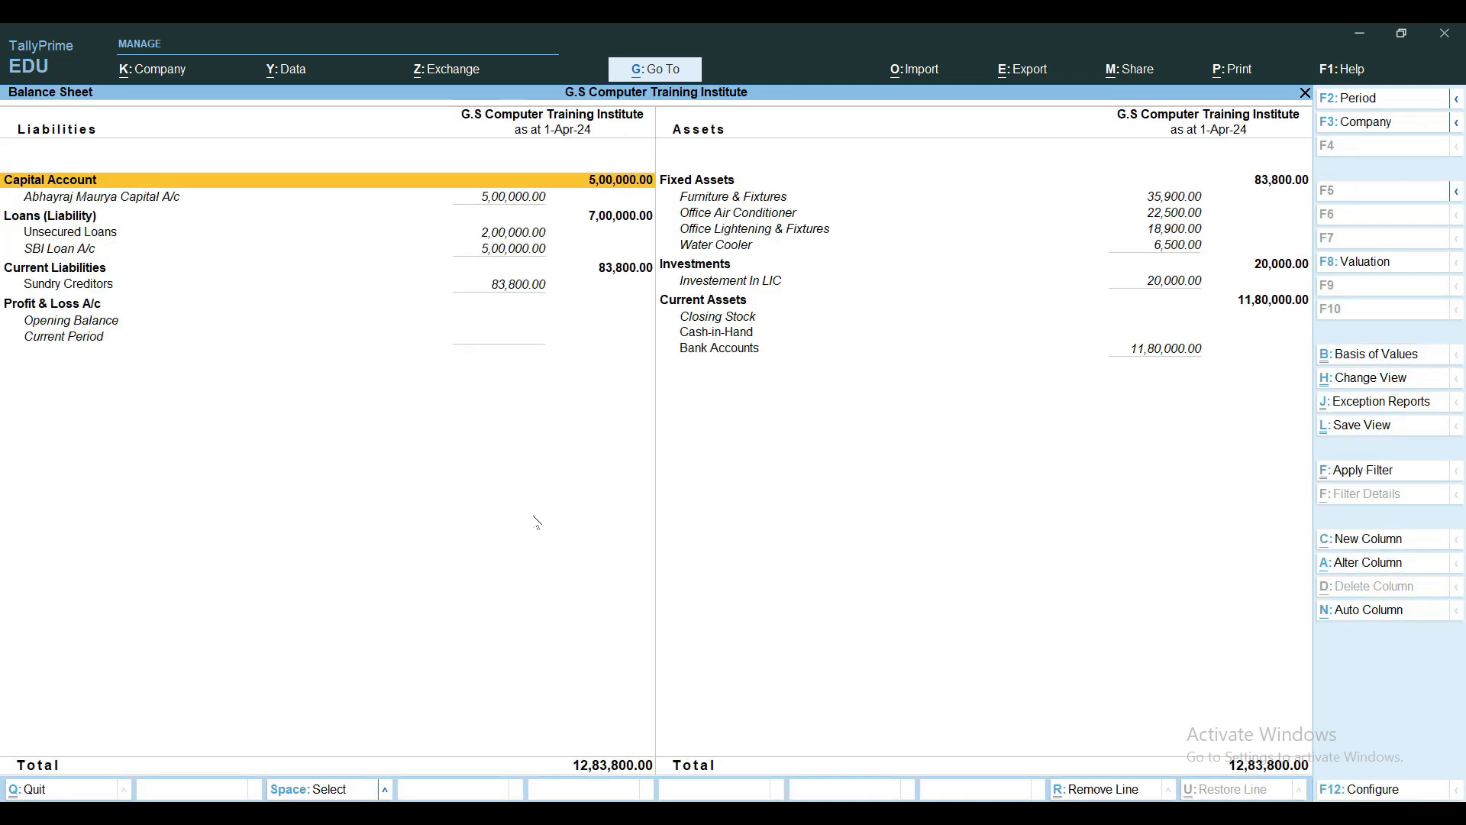
key(Right)
key(Down)
key(Down)
key(Down)
key(Down)
key(Down)
key(Down)
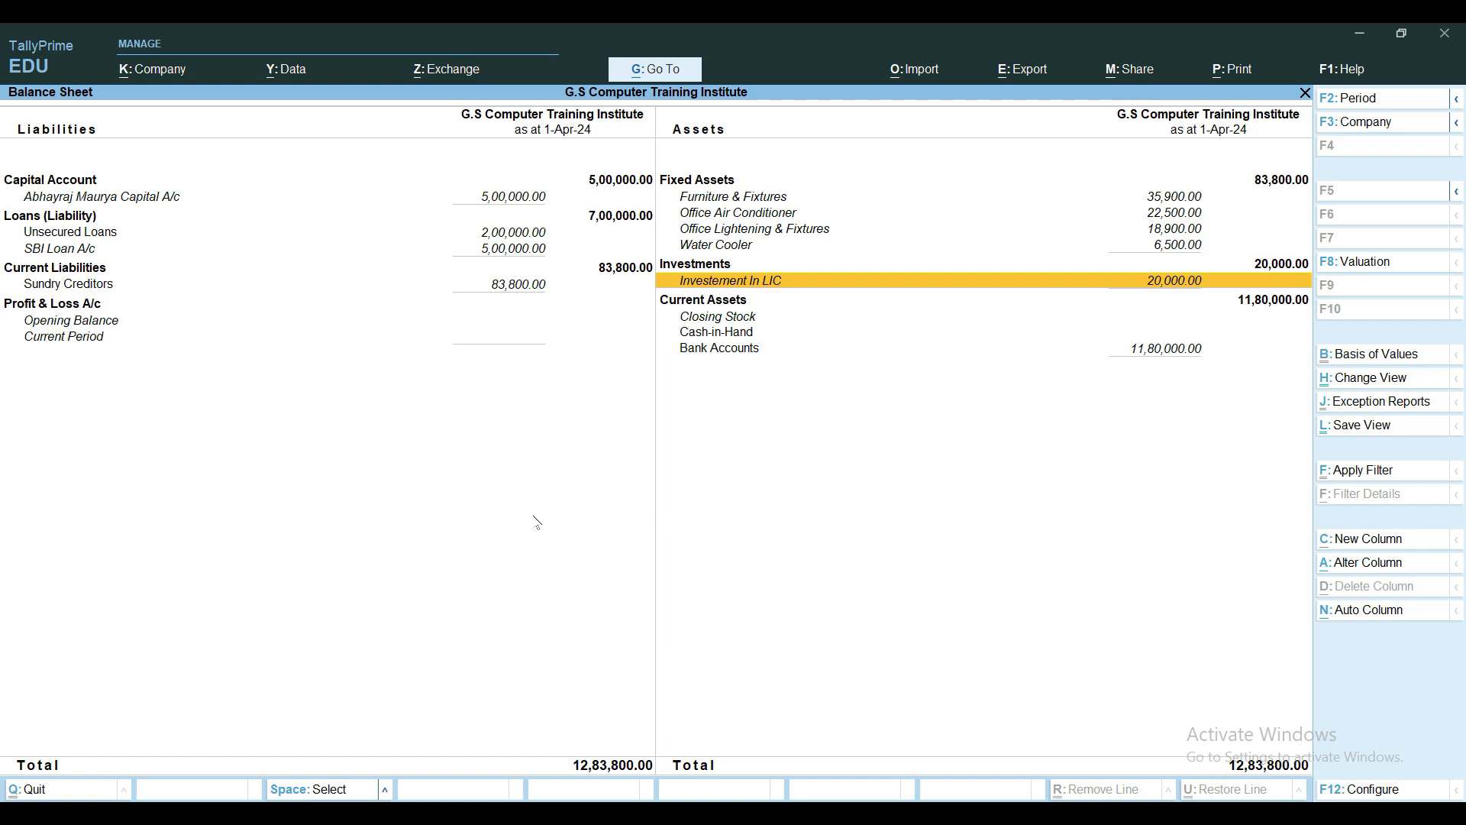
key(Escape)
key(Escape)
key(Escape)
key(Escape)
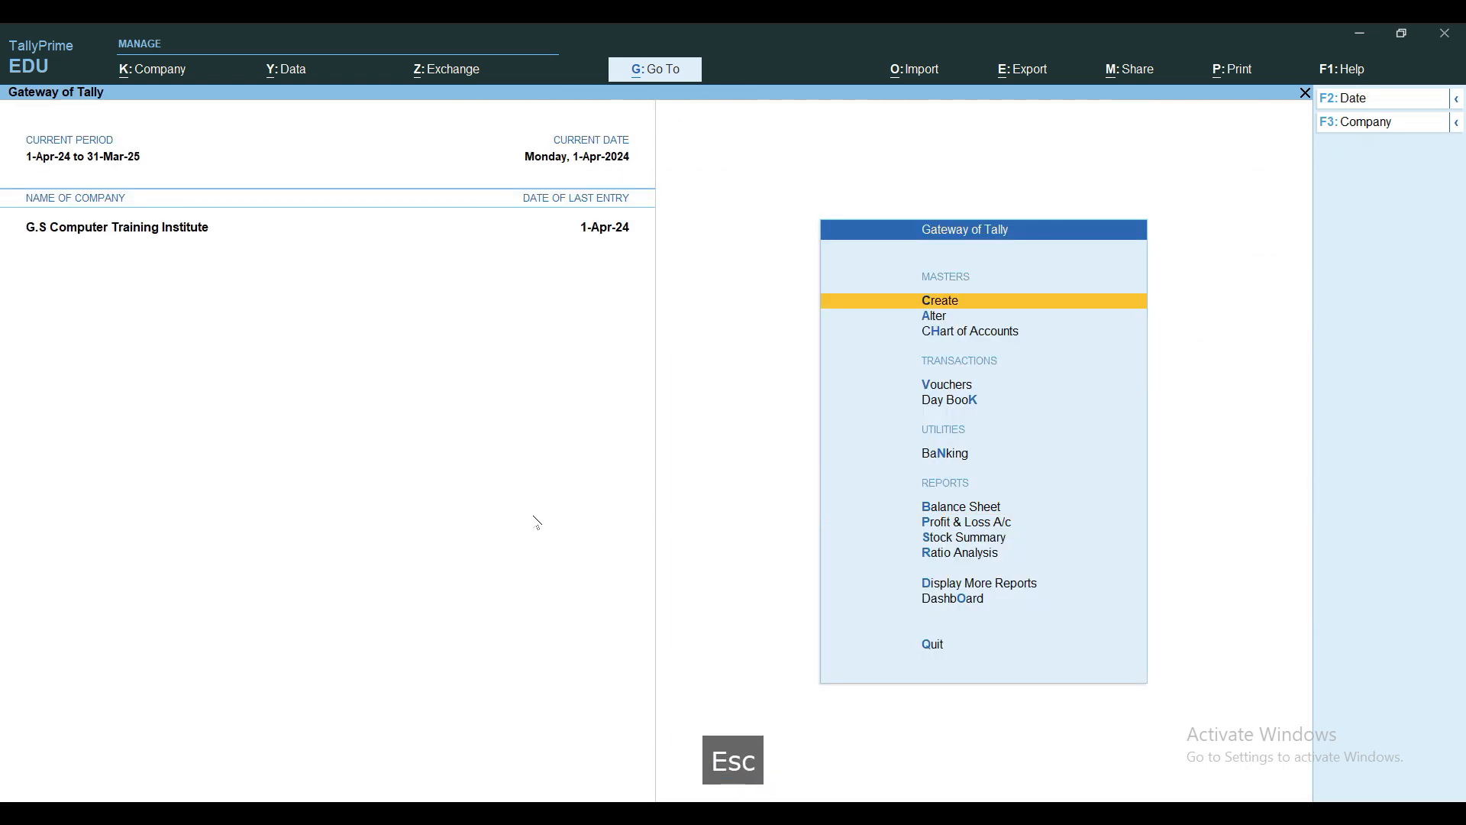
Start a new Payment voucher with Bank Of India as the paying account
key(v)
key(F5)
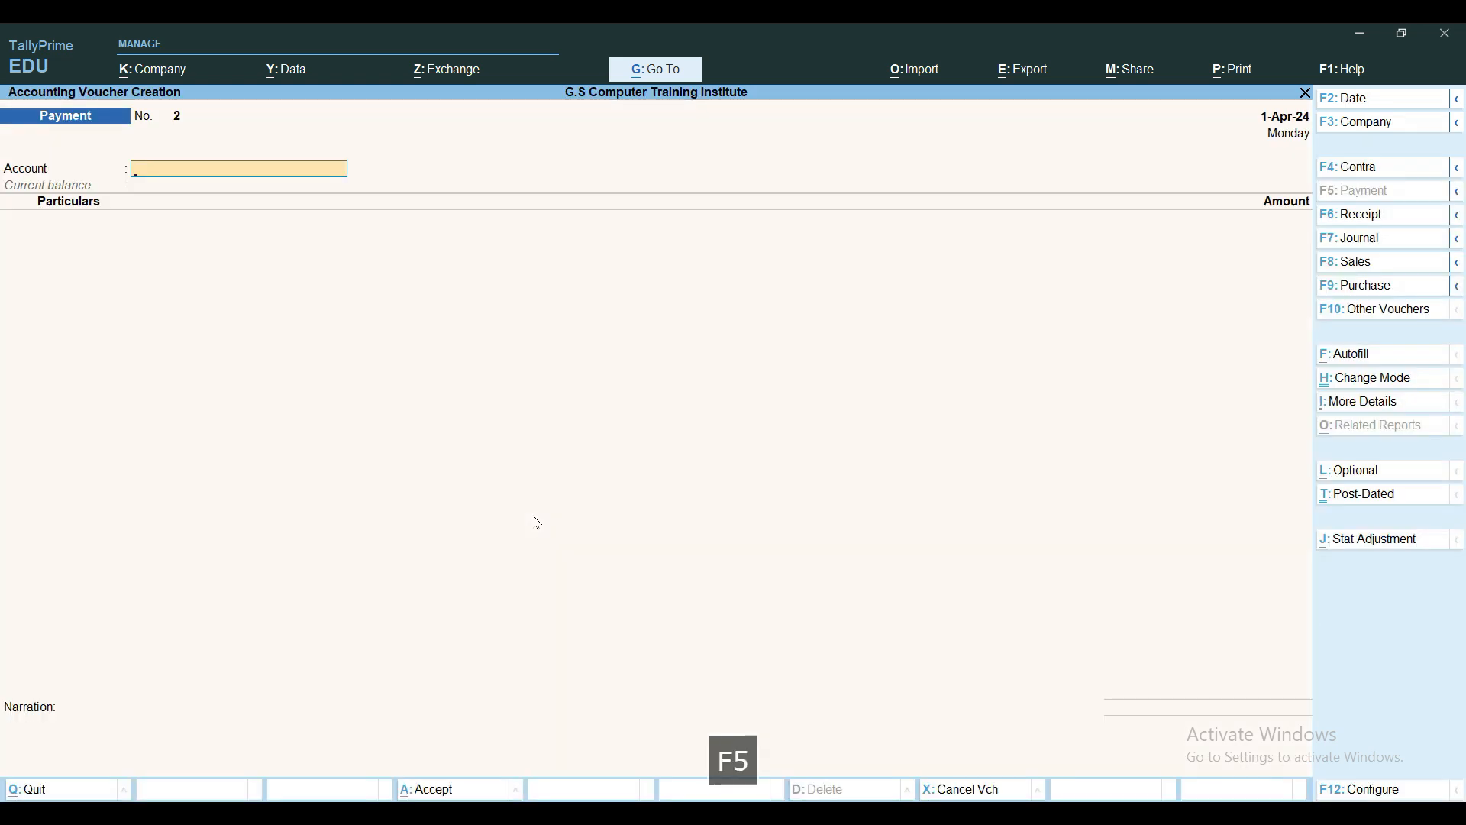
text(B)
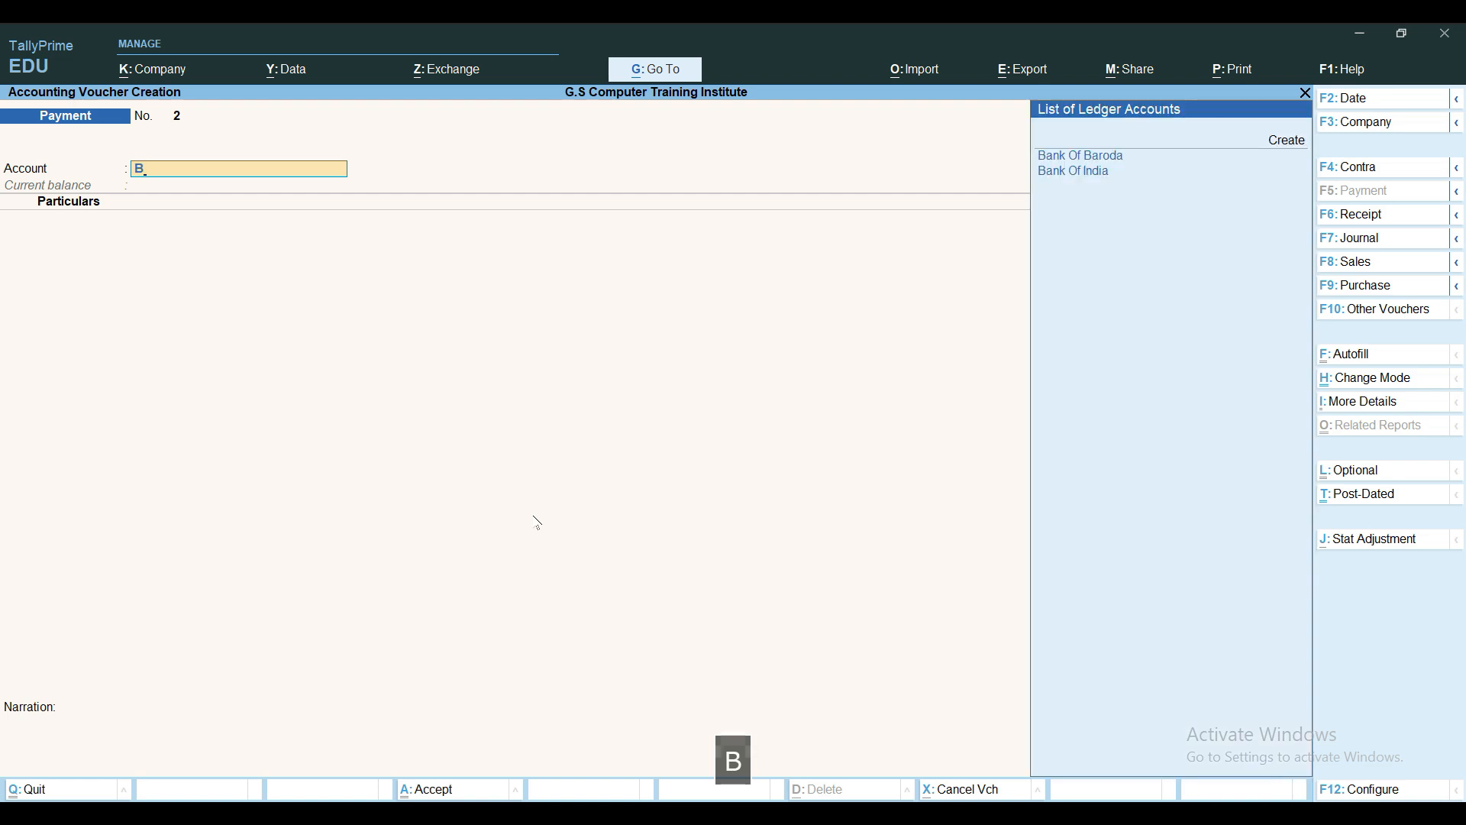
key(Down)
key(Return)
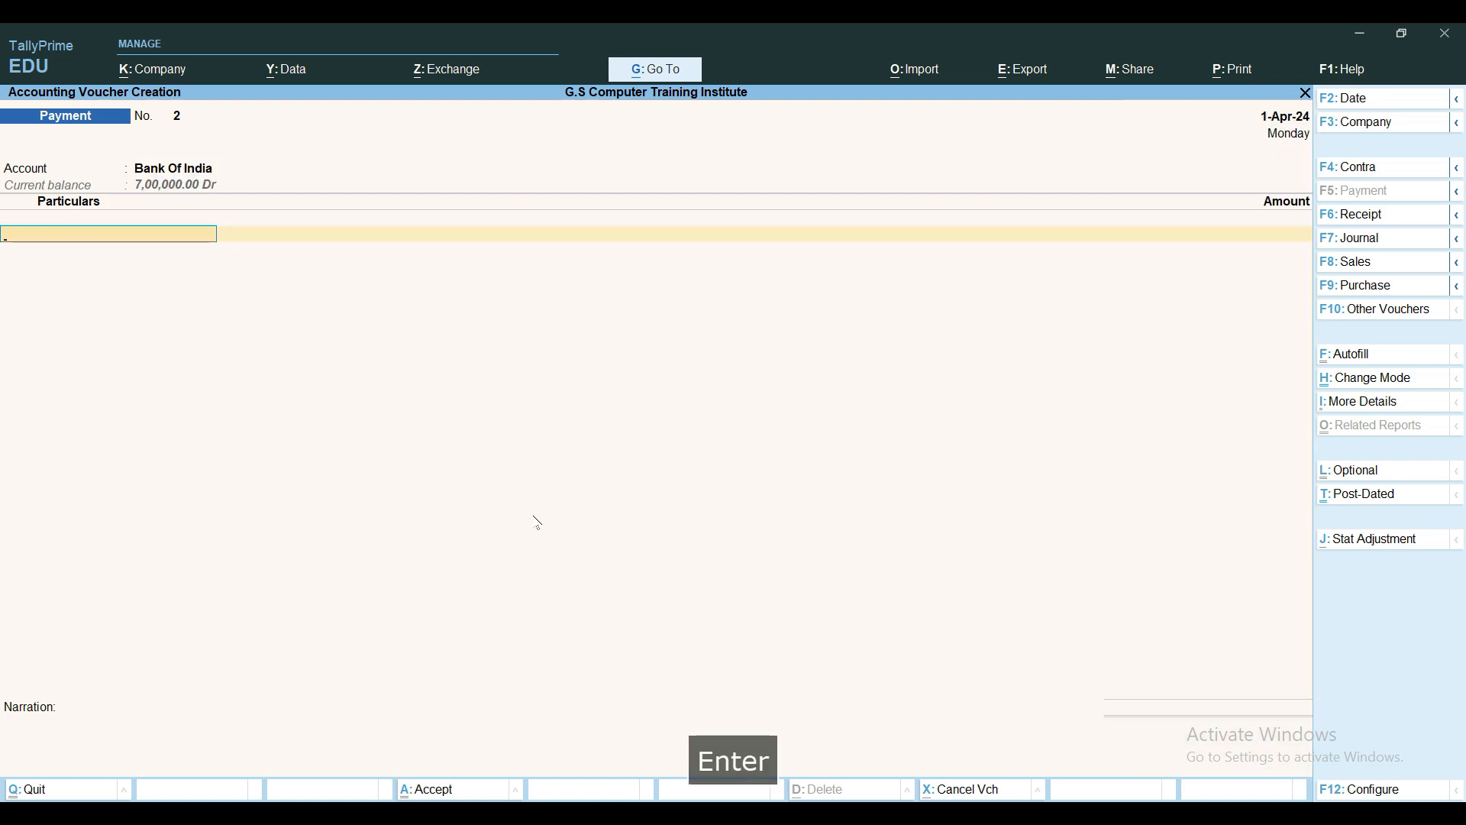
Create the ledger 'Investment In Bonds ( Larsen & Turbo)' under Investments for the voucher
key(alt+c)
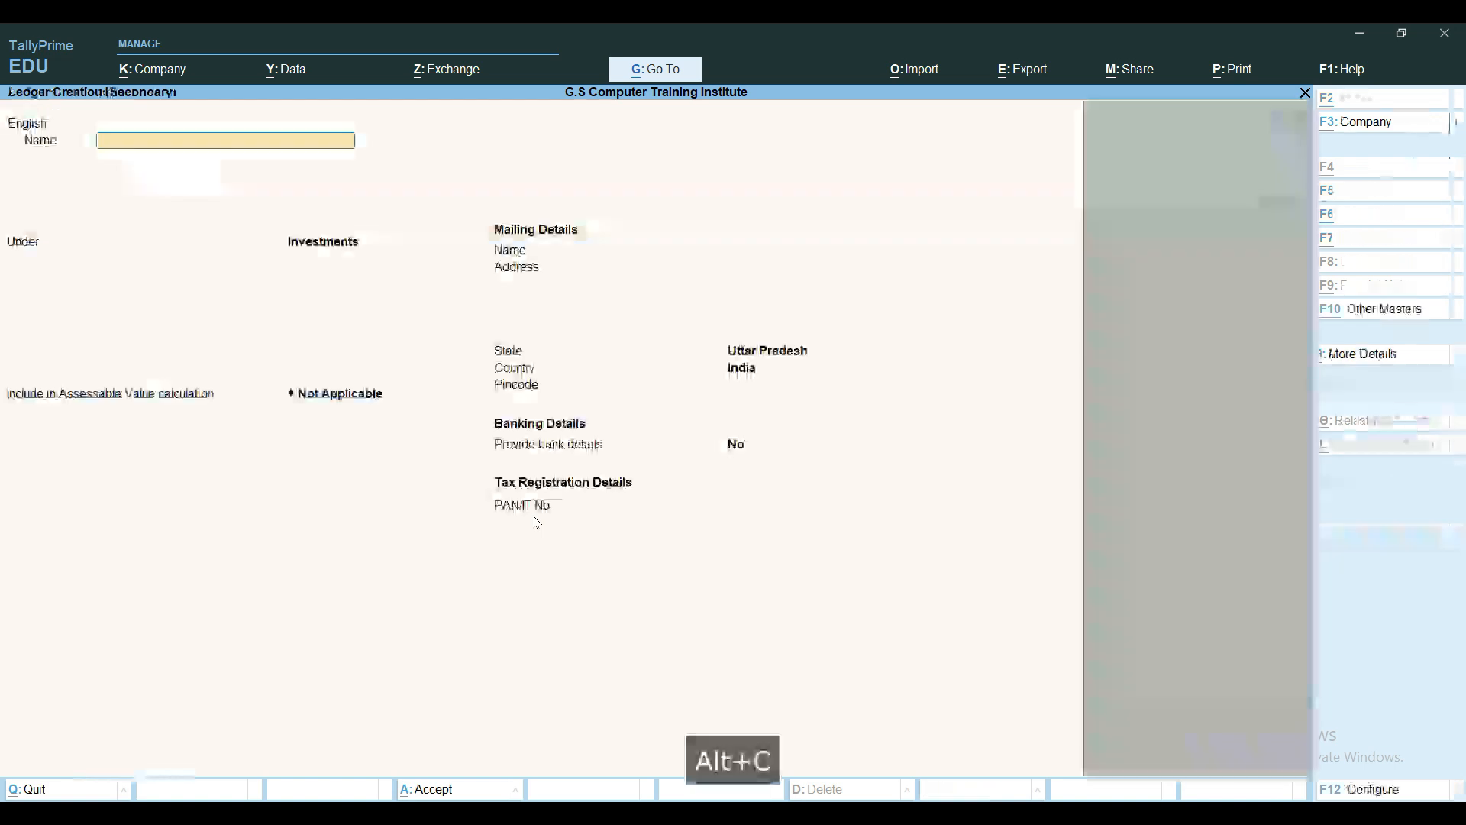
text(Investment On)
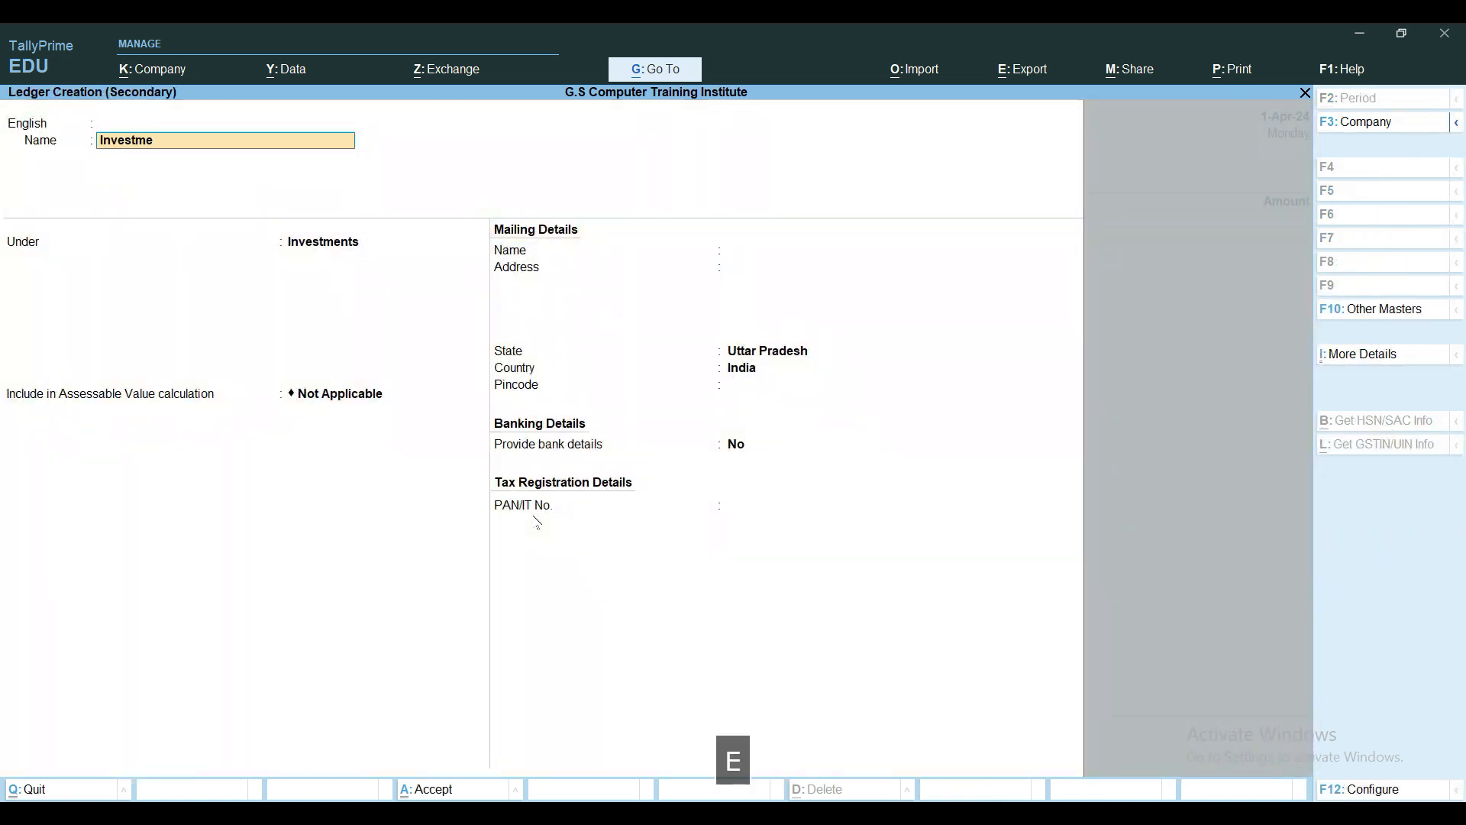
key(BackSpace)
key(BackSpace)
key(BackSpace)
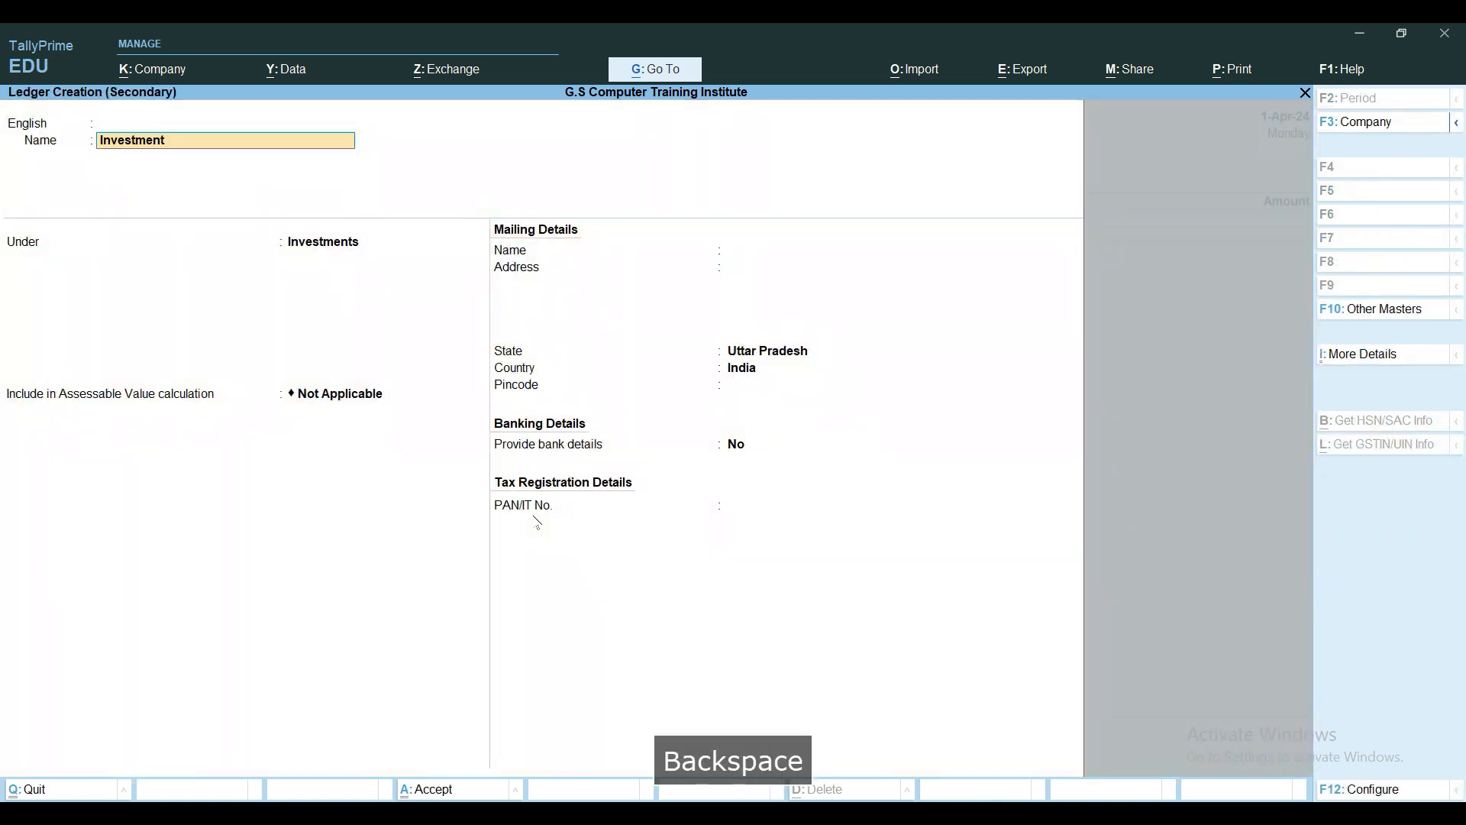
text(In Bonds)
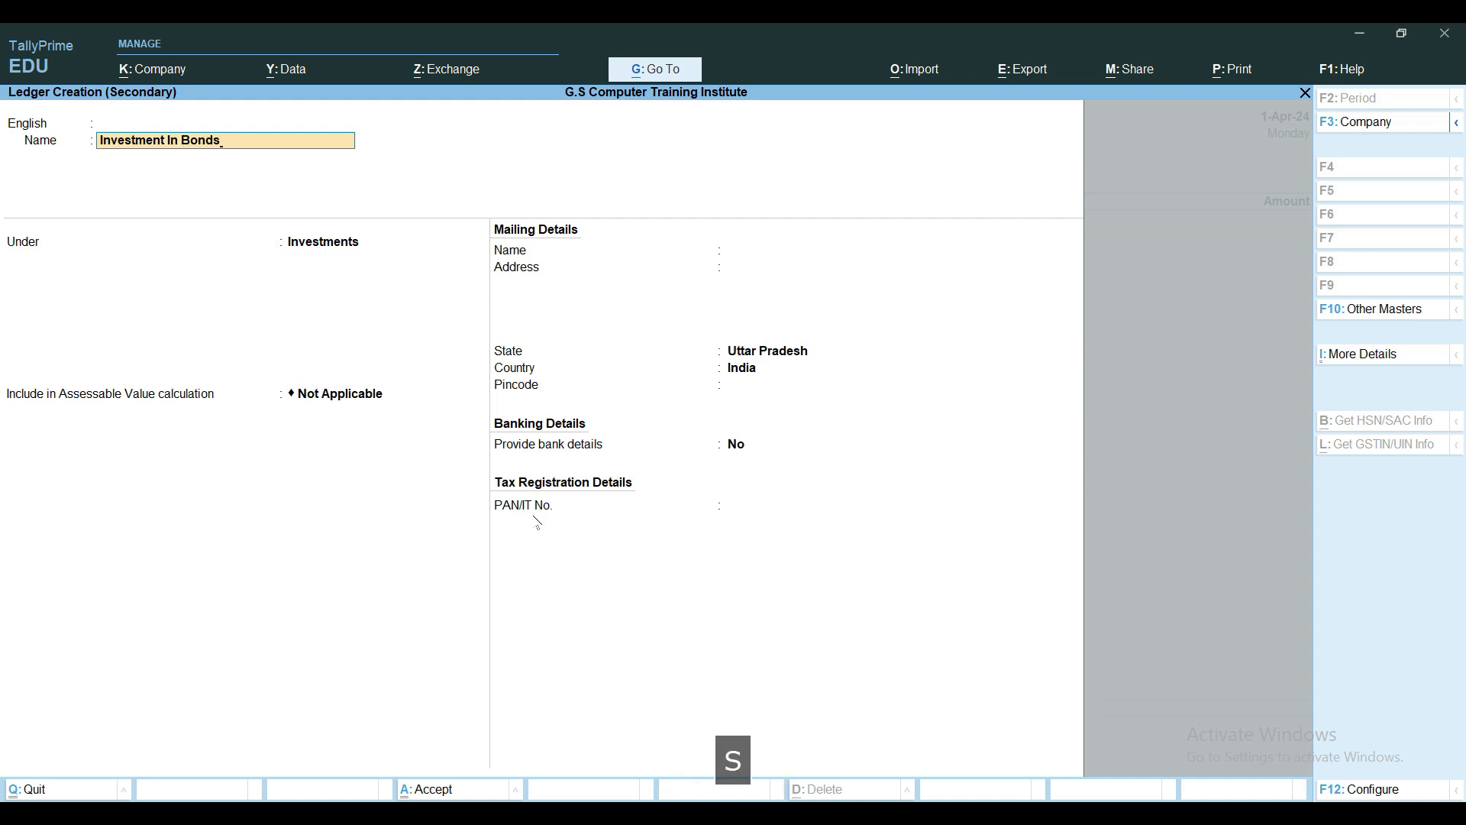
key(Return)
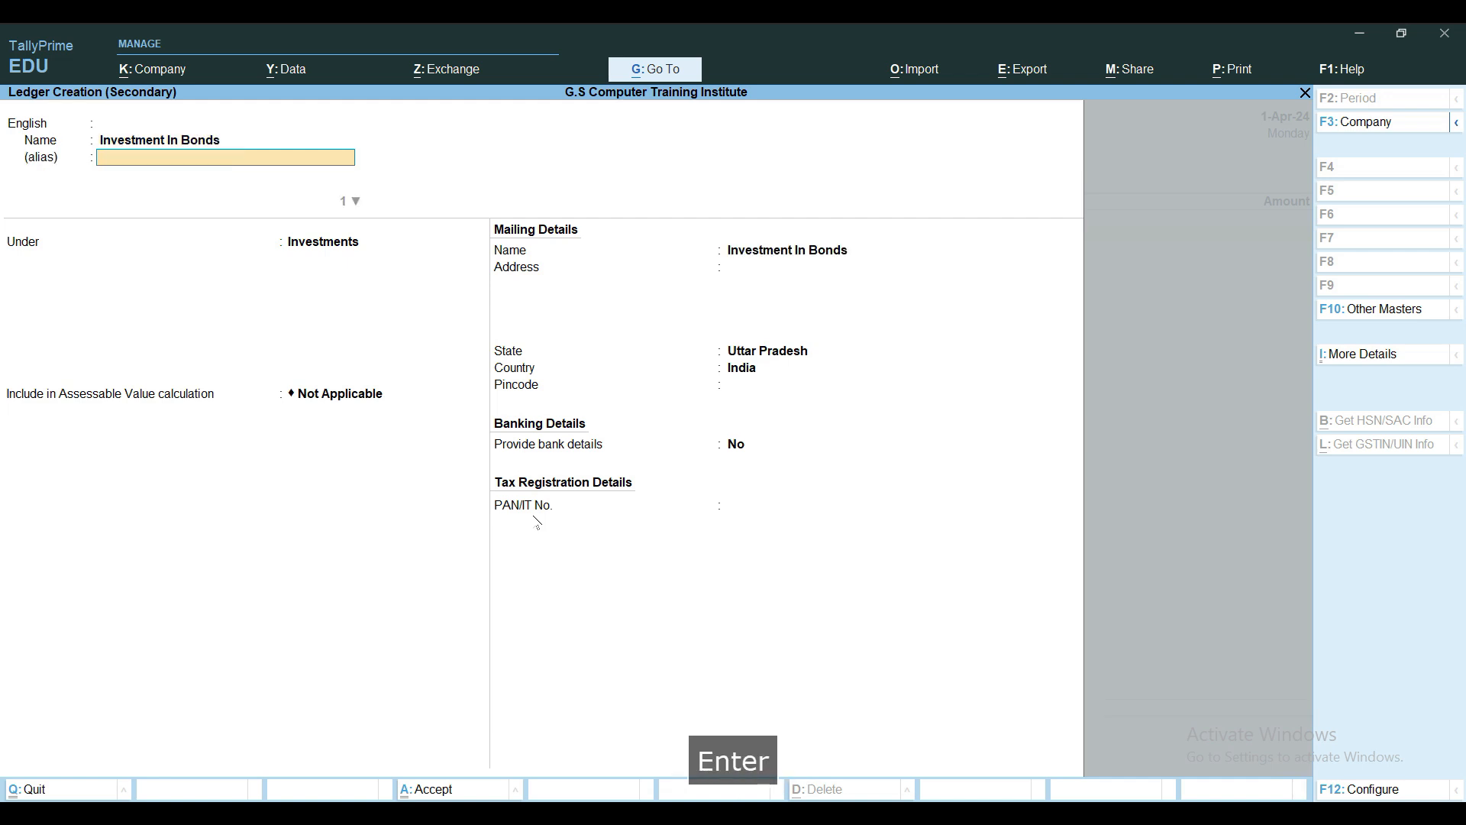
key(Up)
text(I)
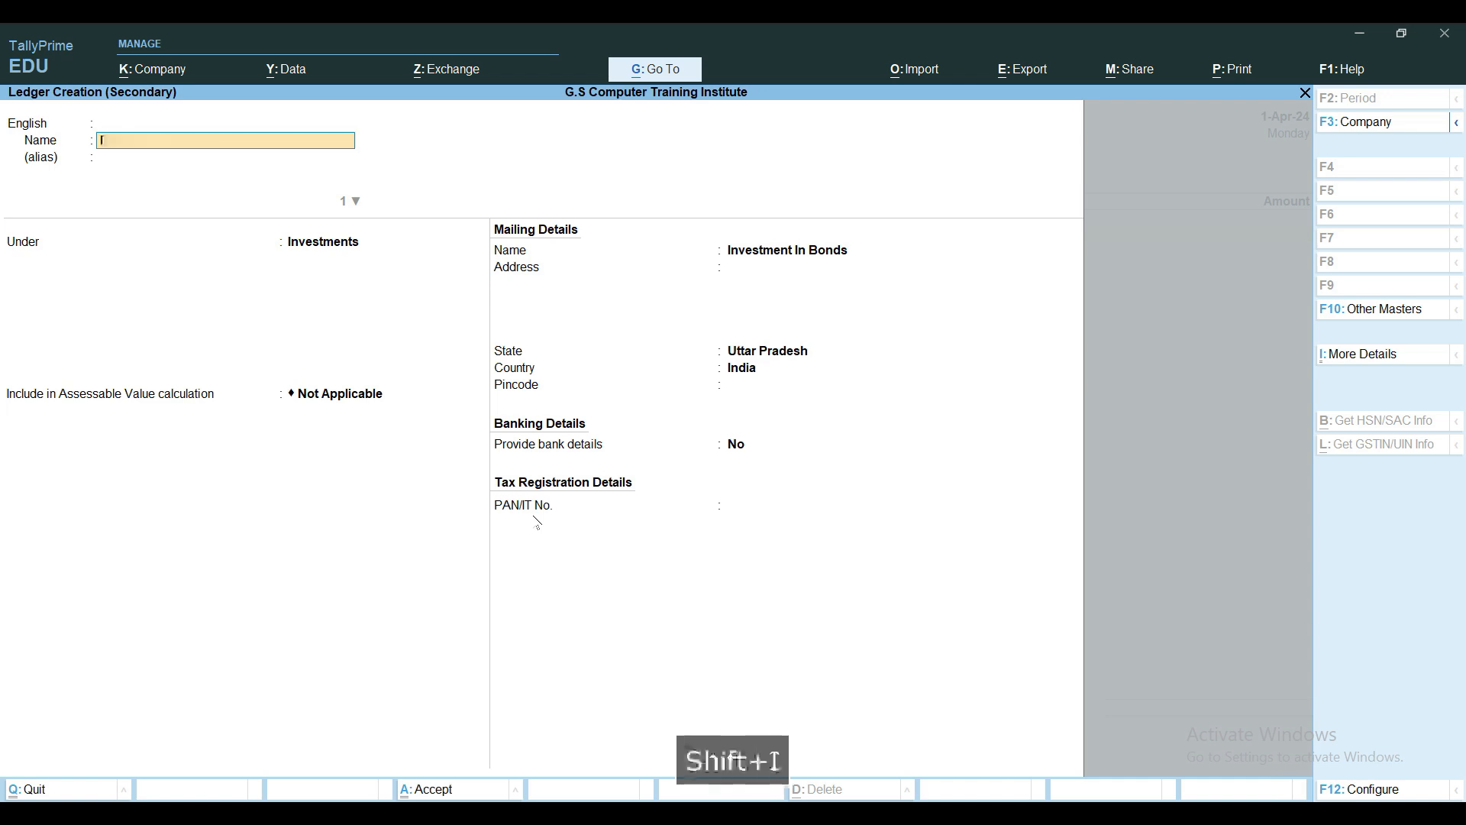
text(nvestment)
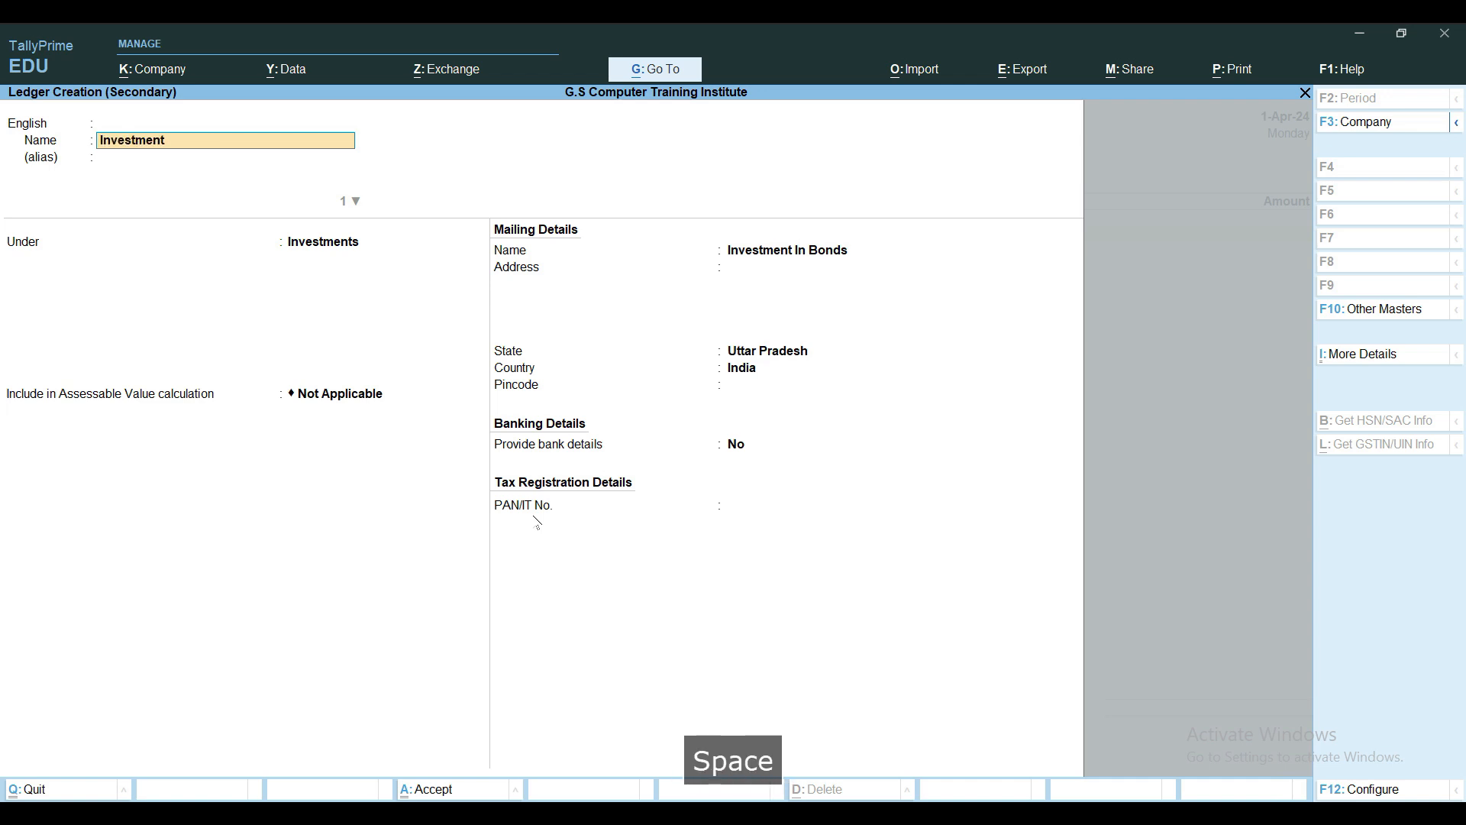
text( In Bo)
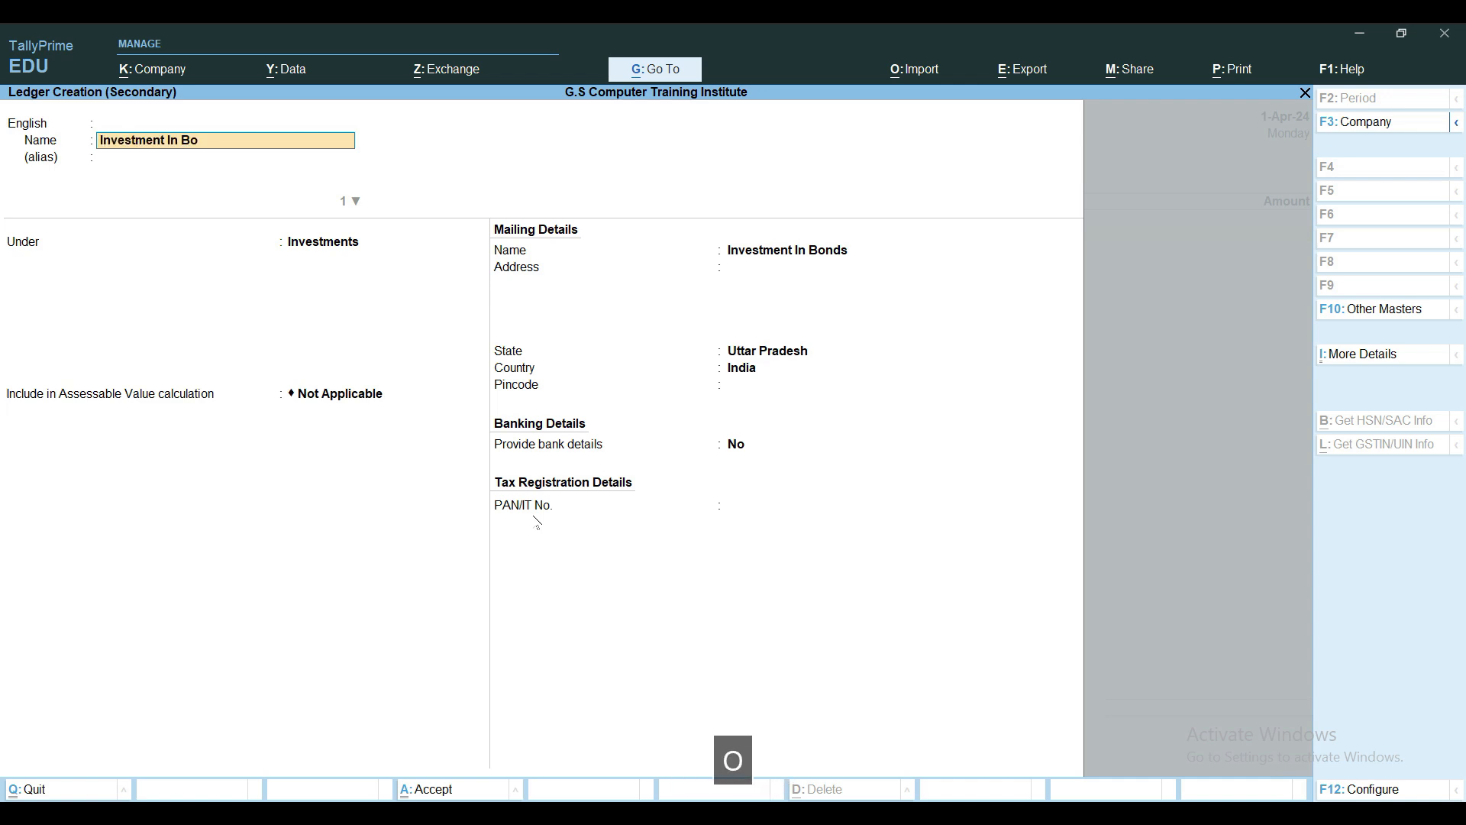
text(nds ()
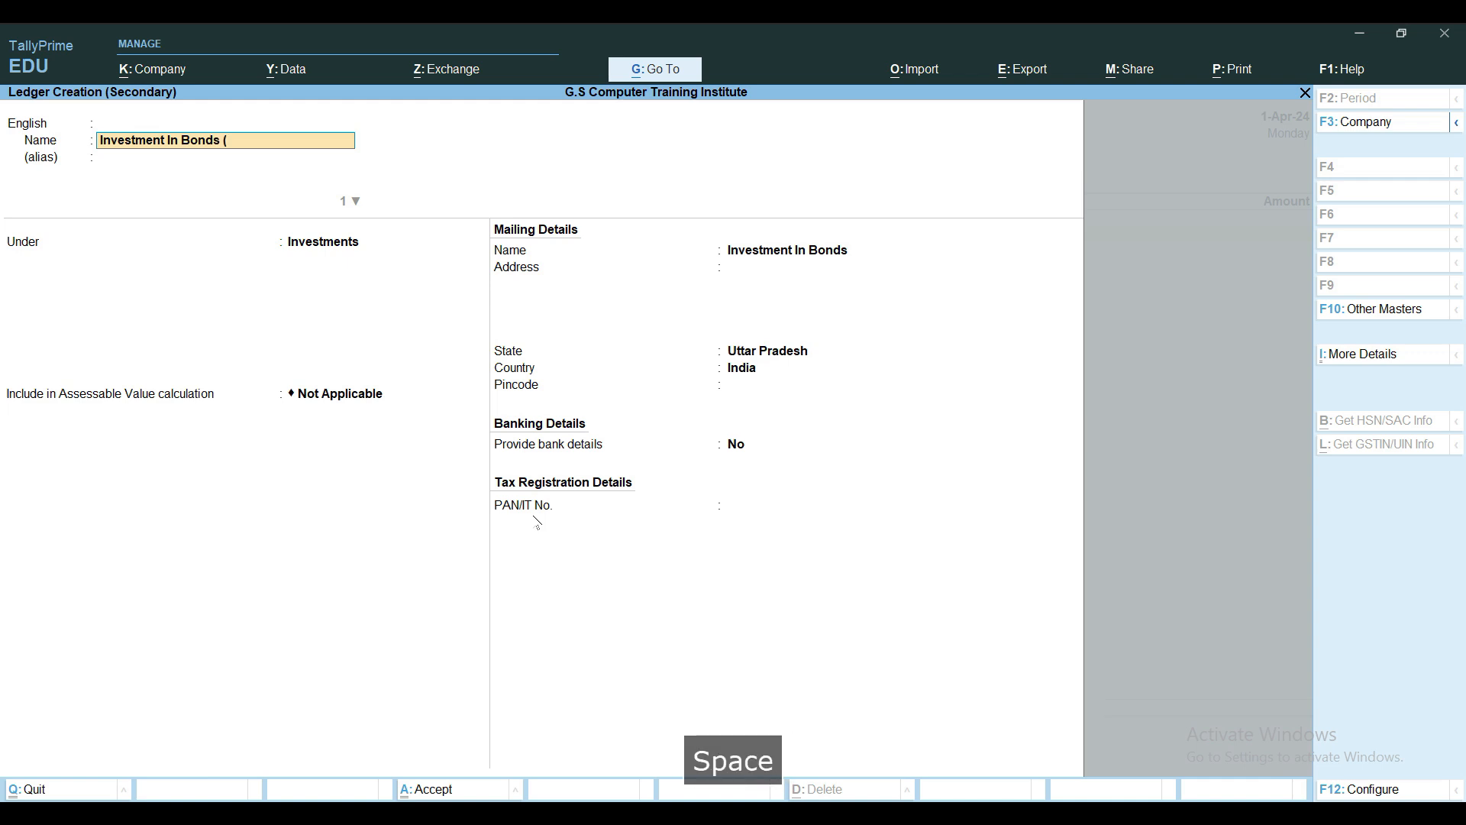
text( Larsen & Turbo))
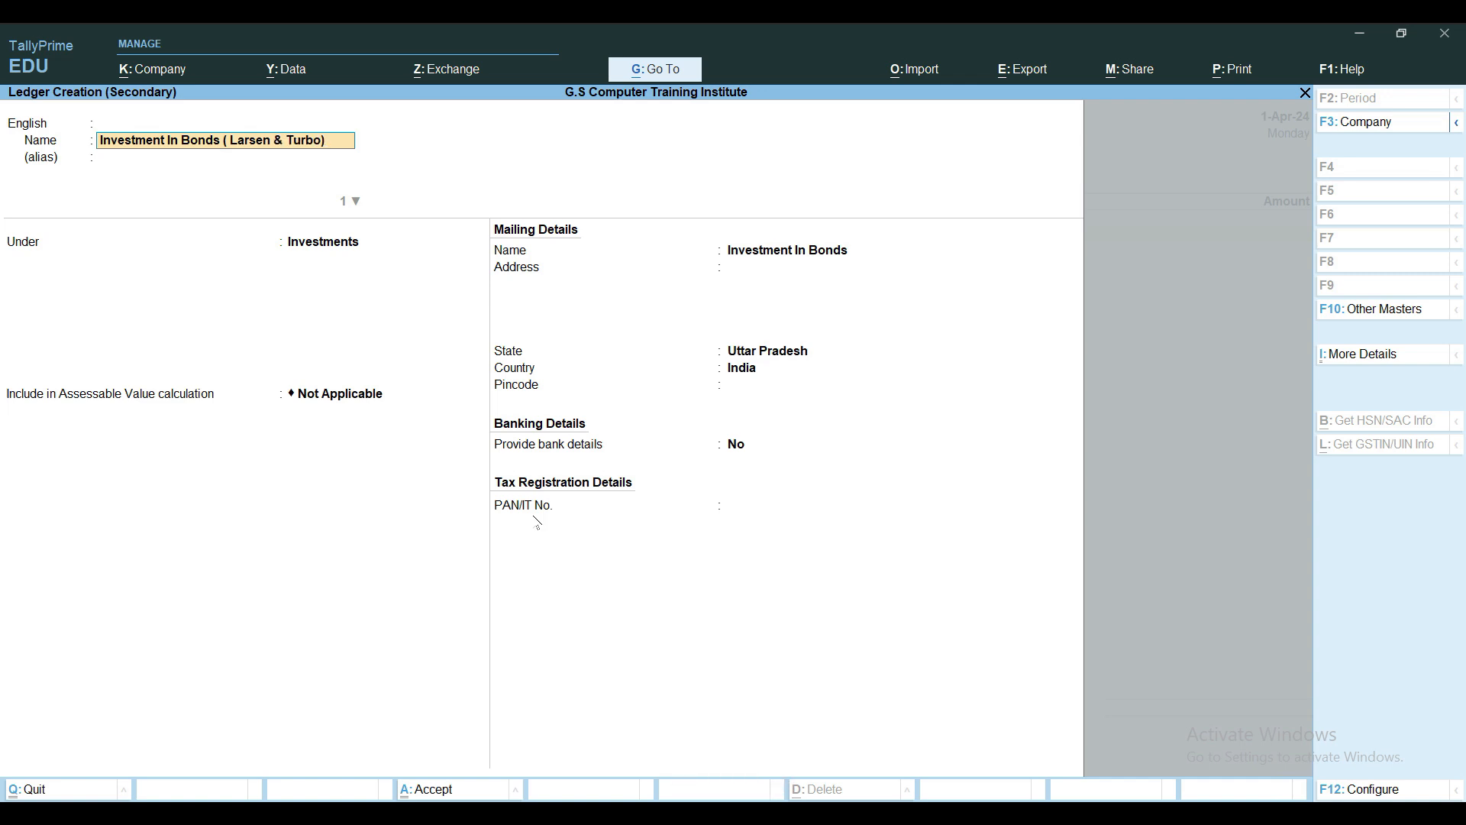
key(Return)
key(Return)
key(Return)
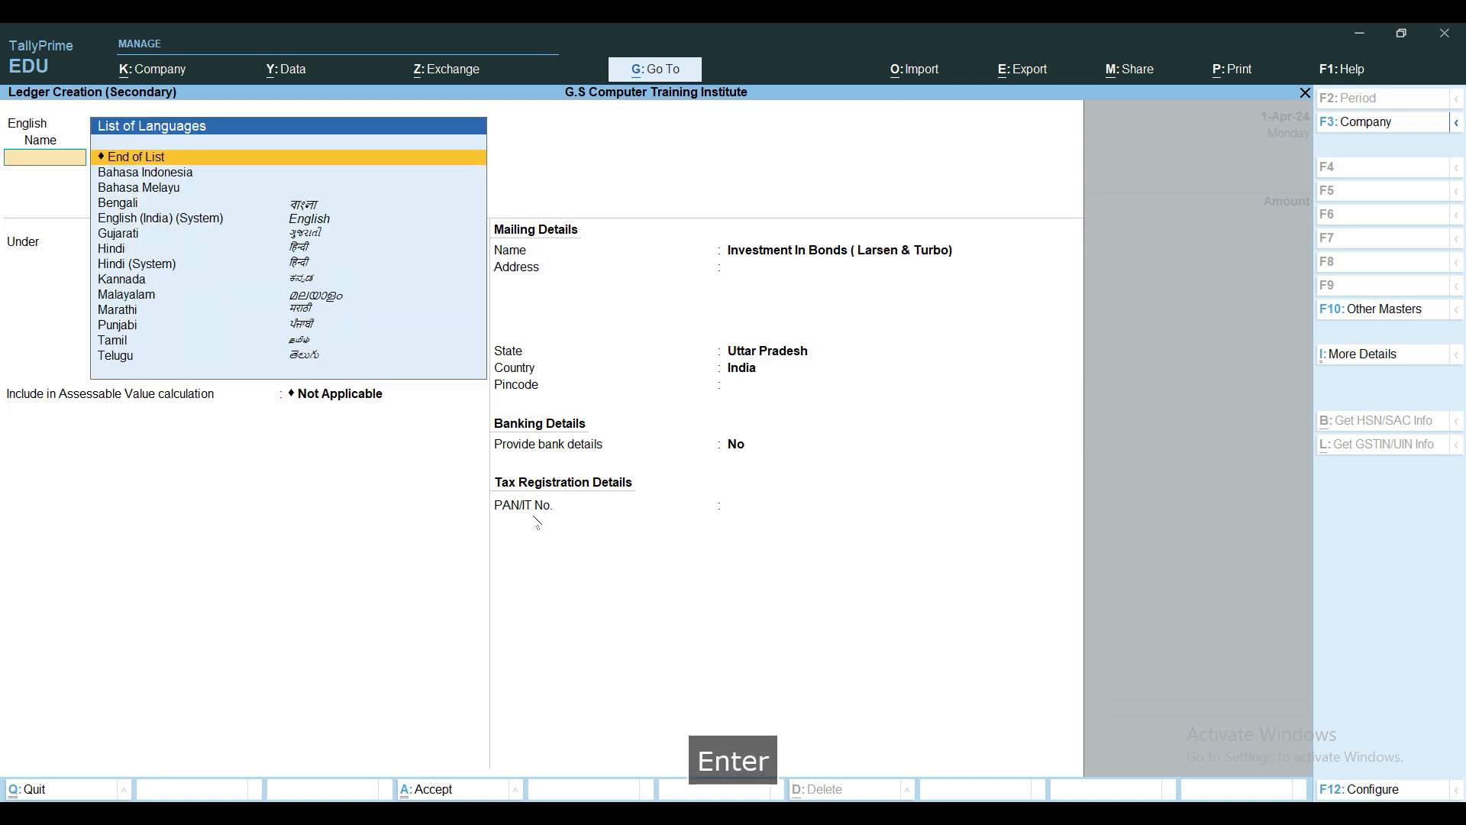
key(ctrl+a)
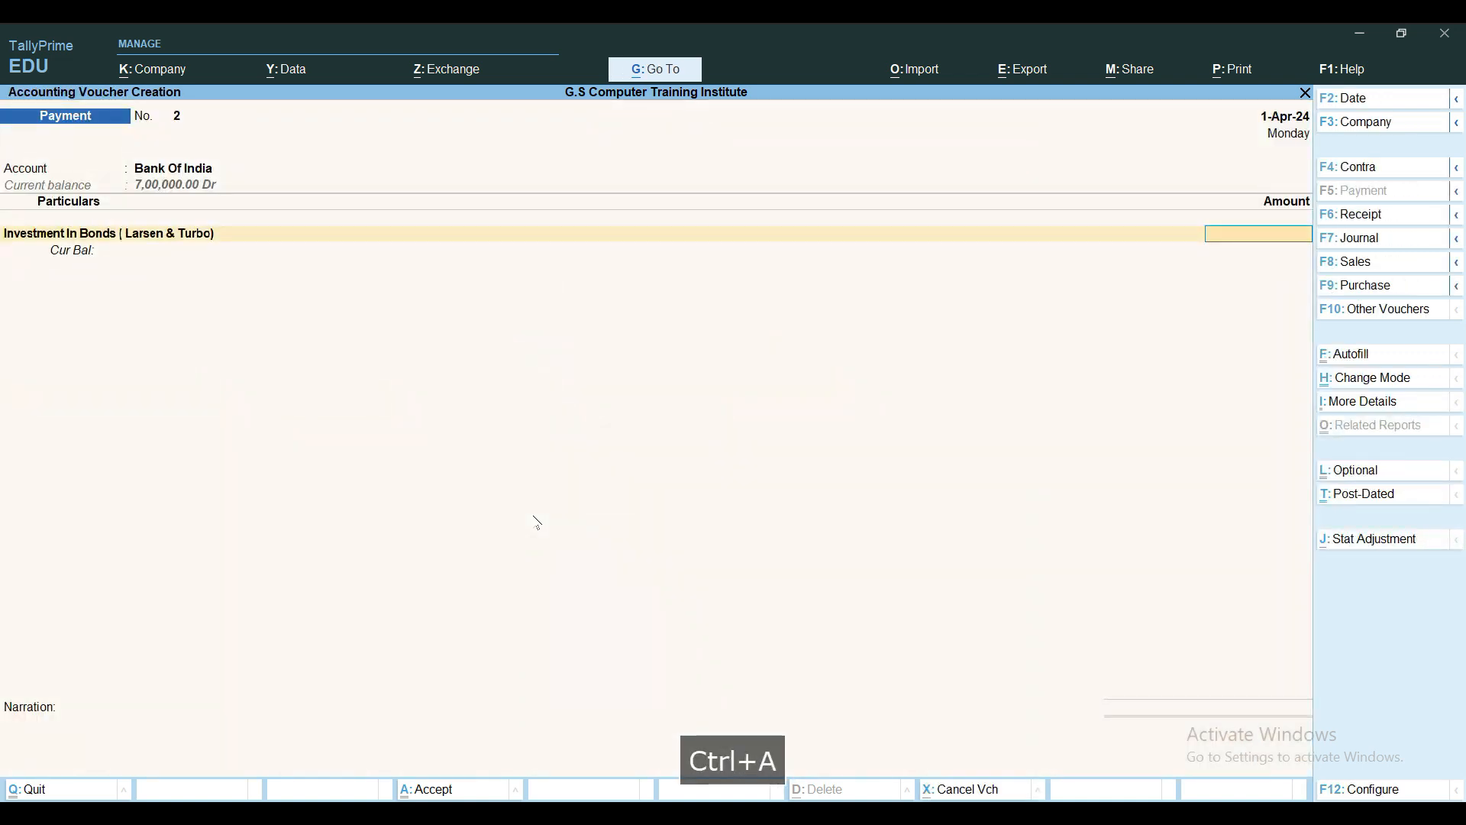
Enter 45,000 for the bonds and accept the prefilled e-Fund Transfer bank allocation
text(45000)
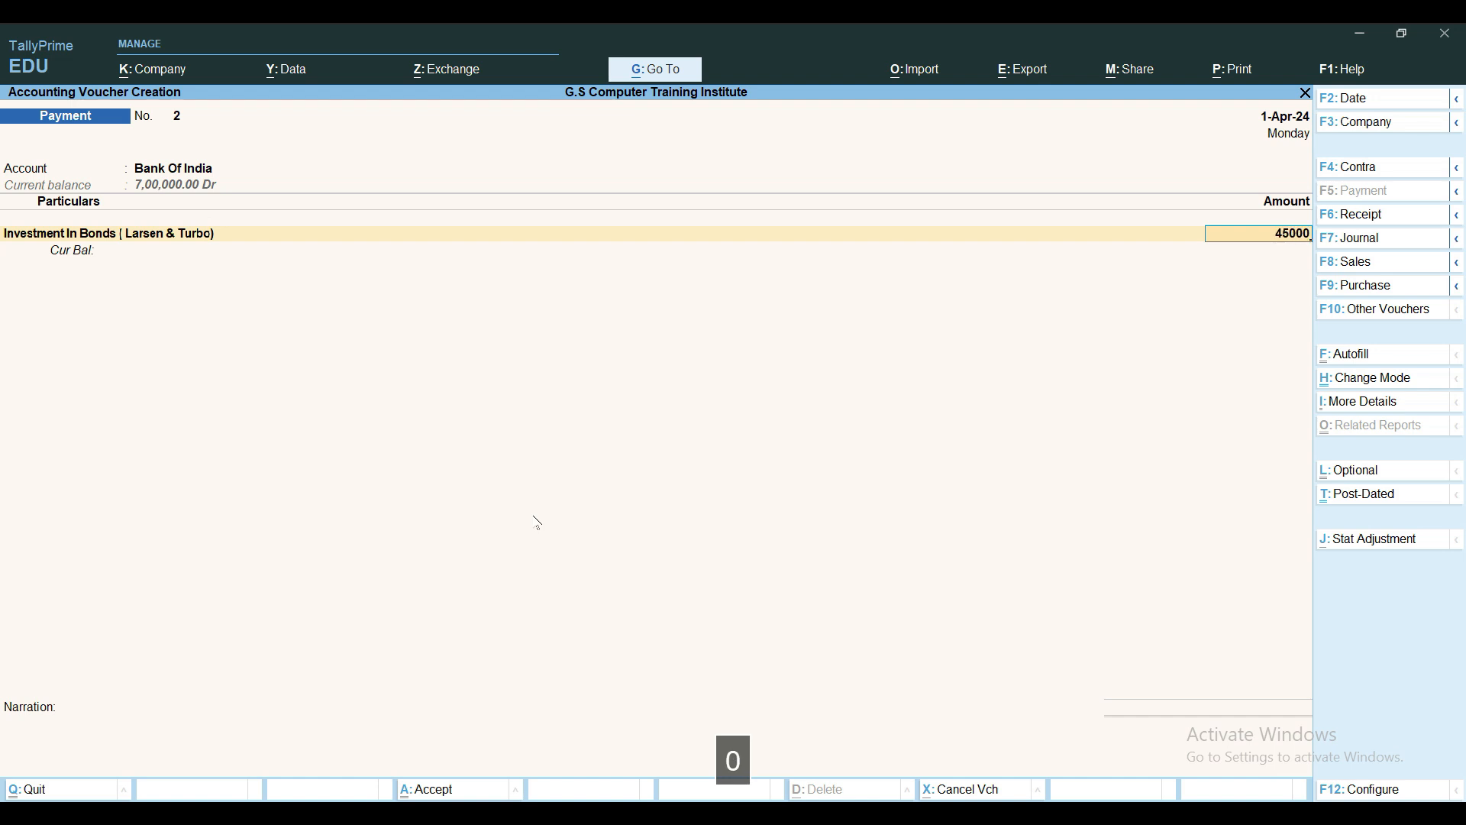
key(Return)
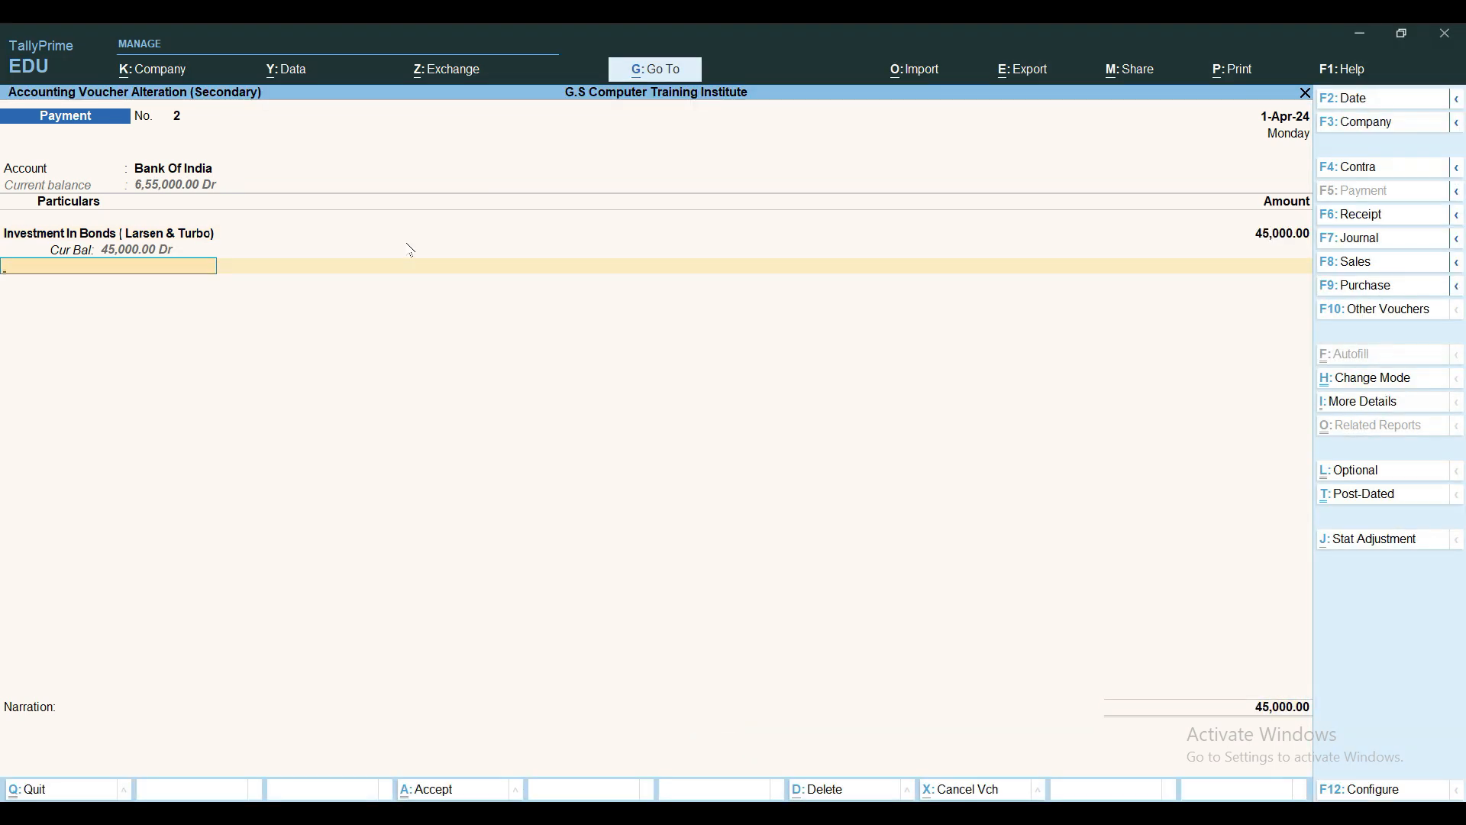
key(Return)
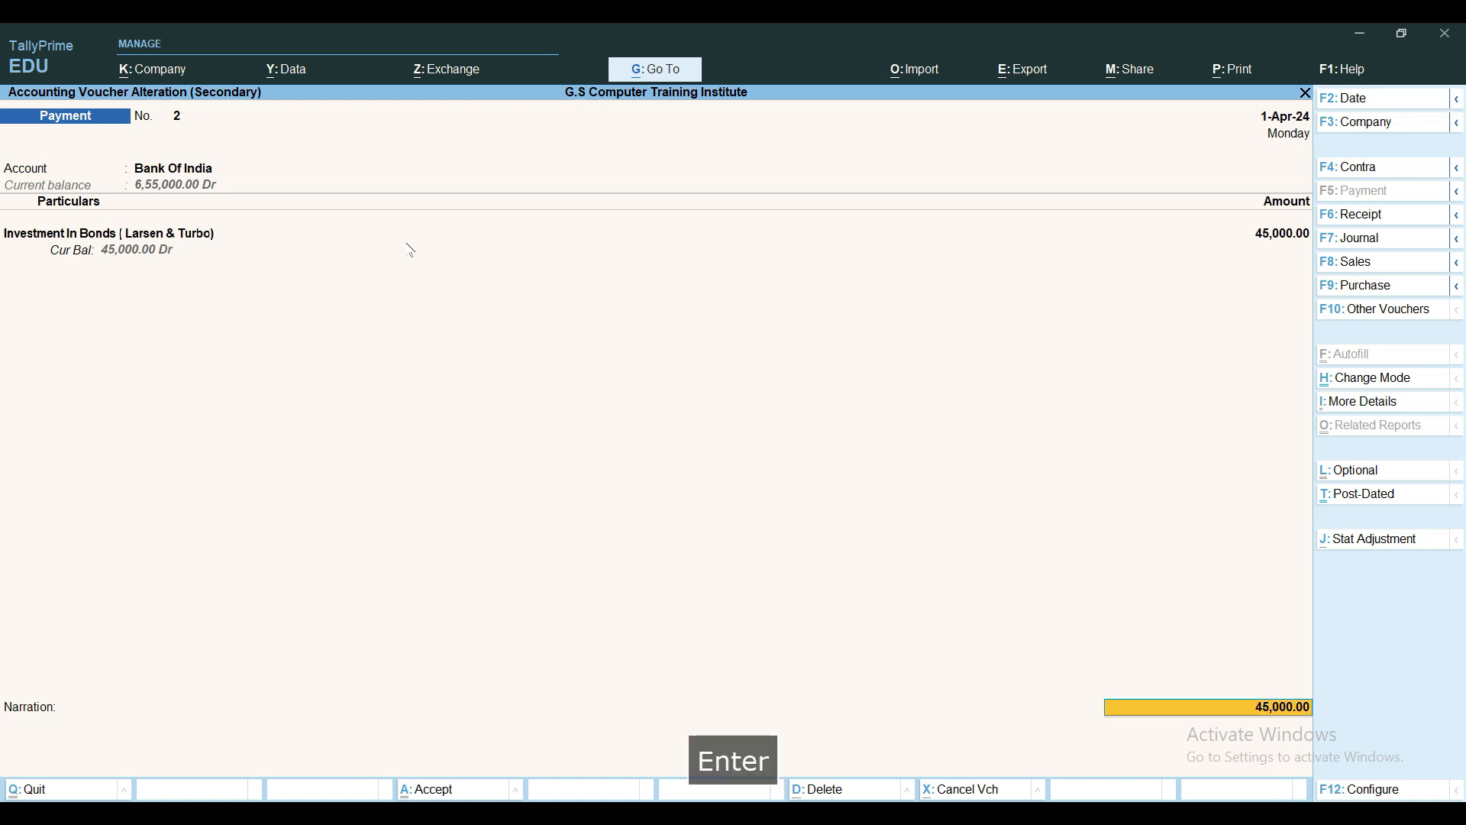
key(Return)
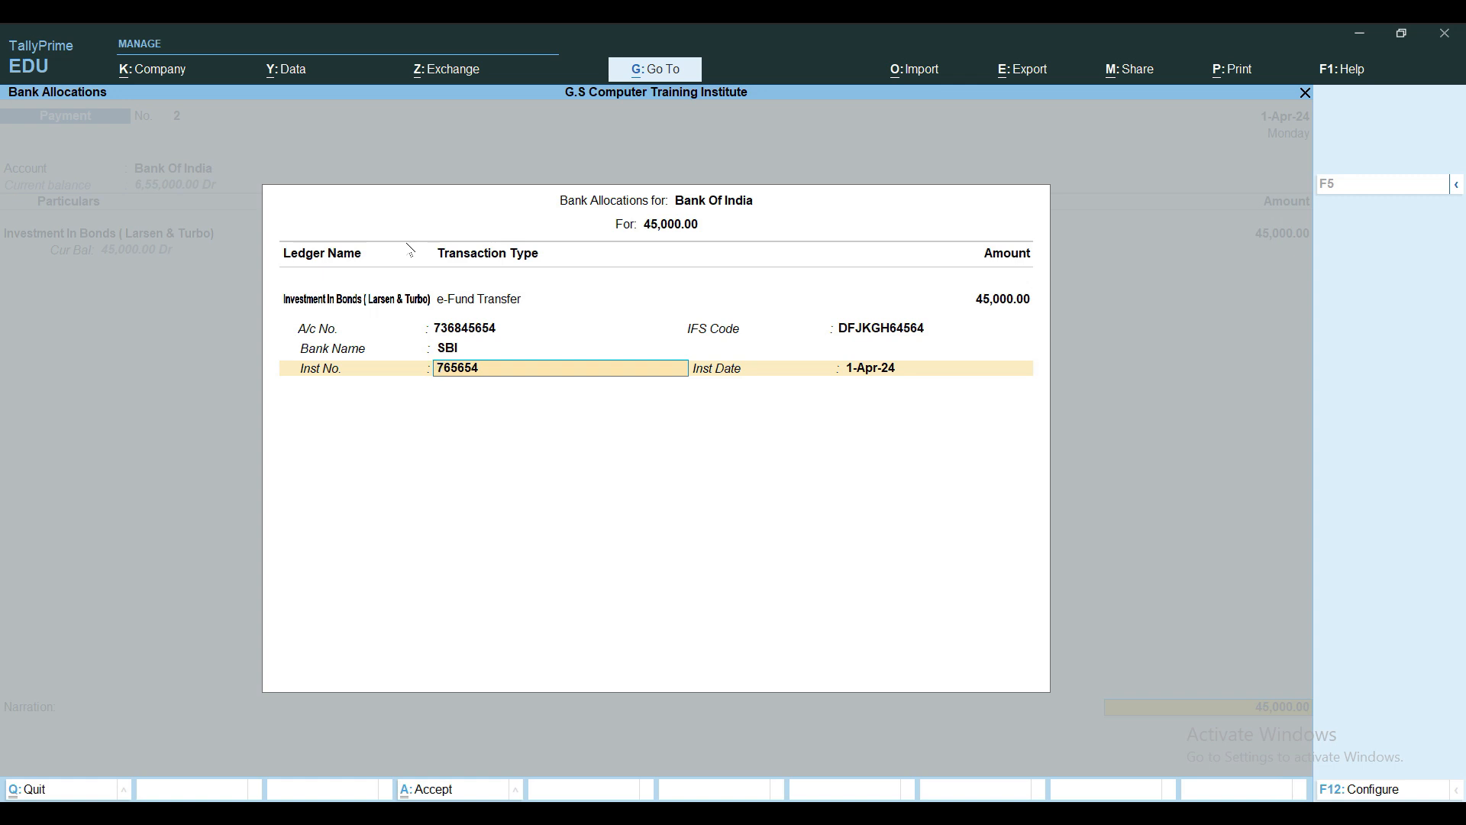
key(Return)
key(Return)
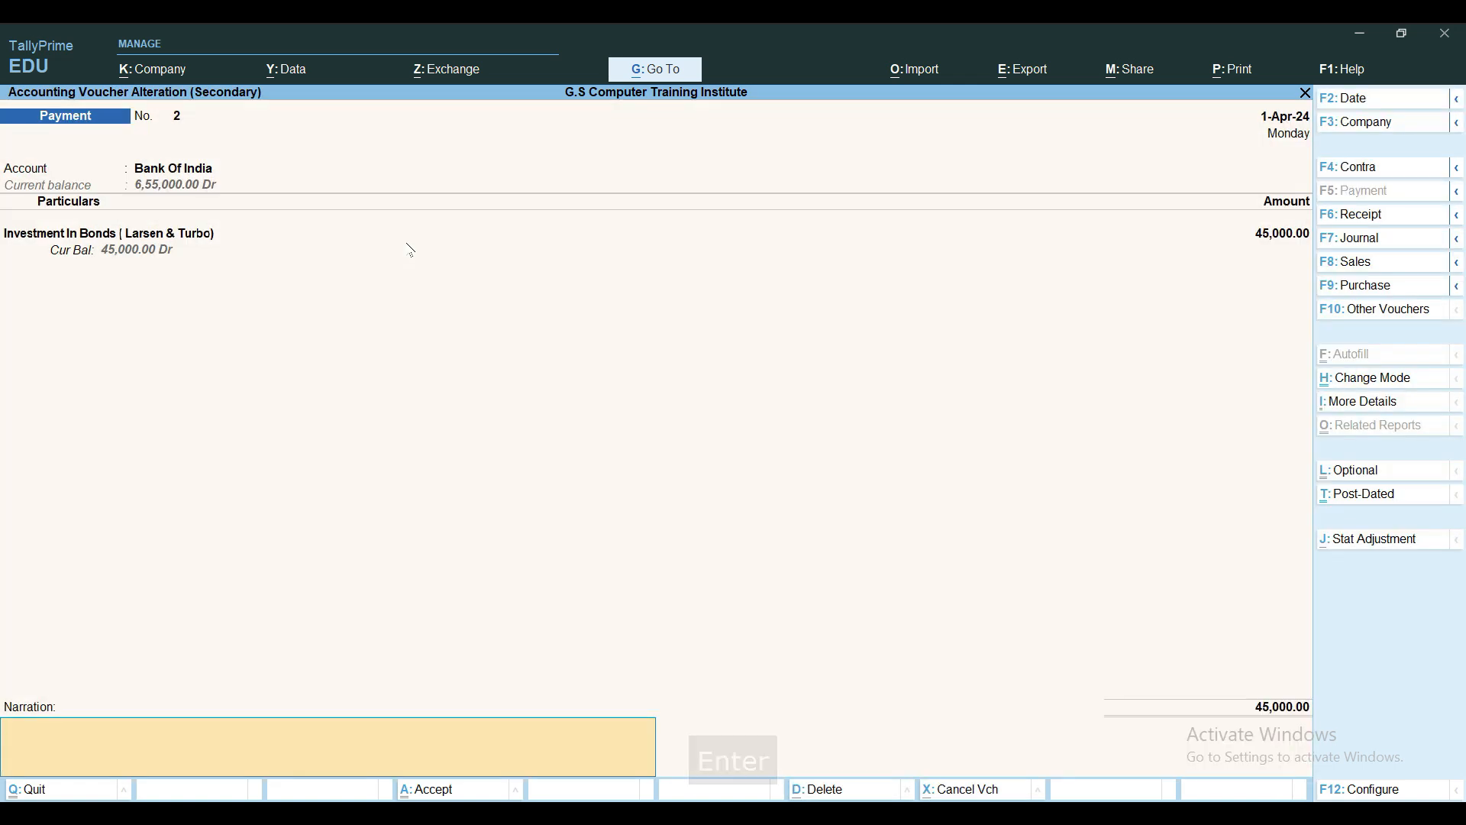
Reuse the previous narration and save Payment voucher No. 2
key(ctrl+r)
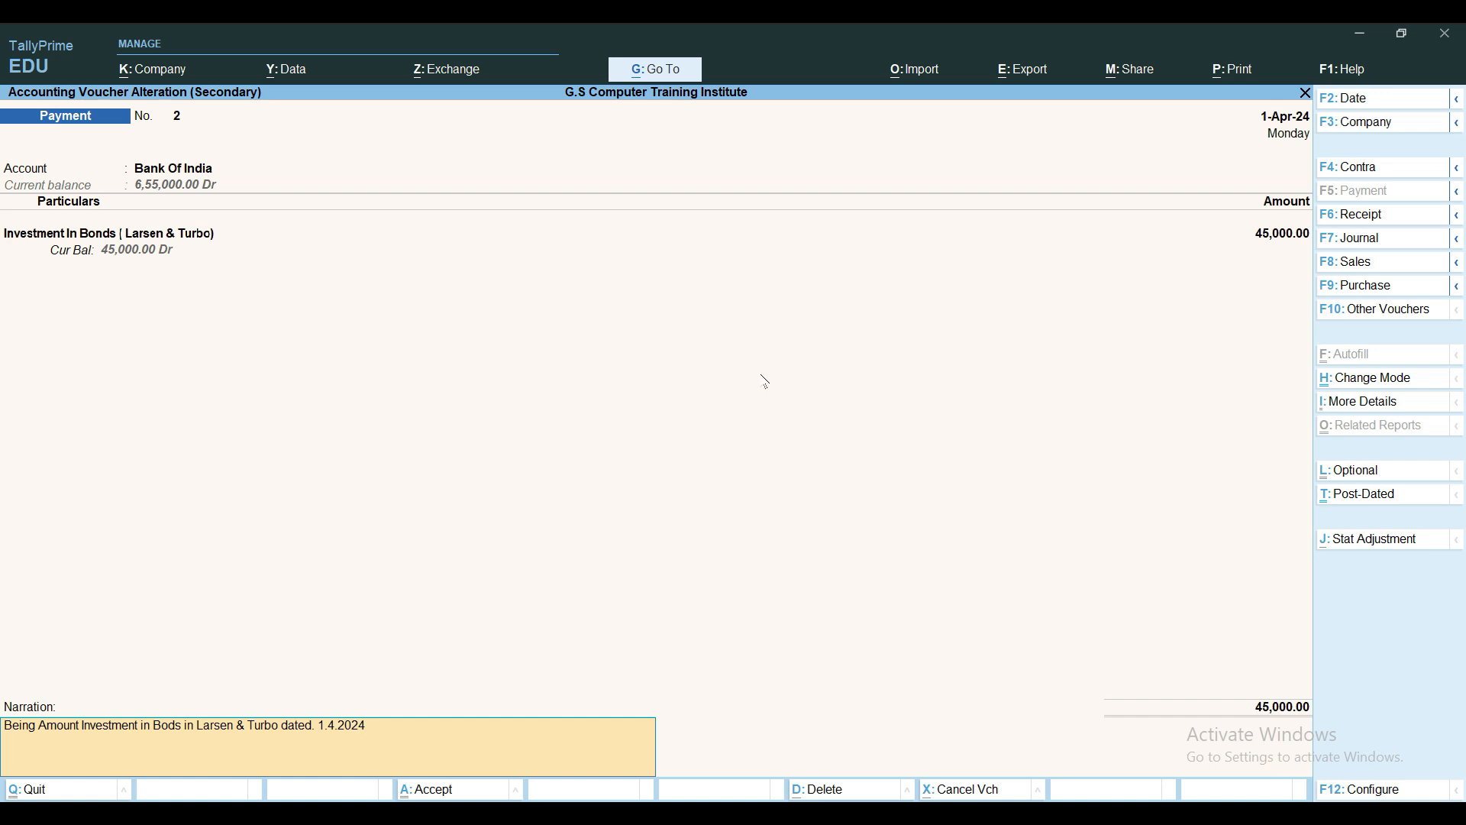
key(Return)
key(y)
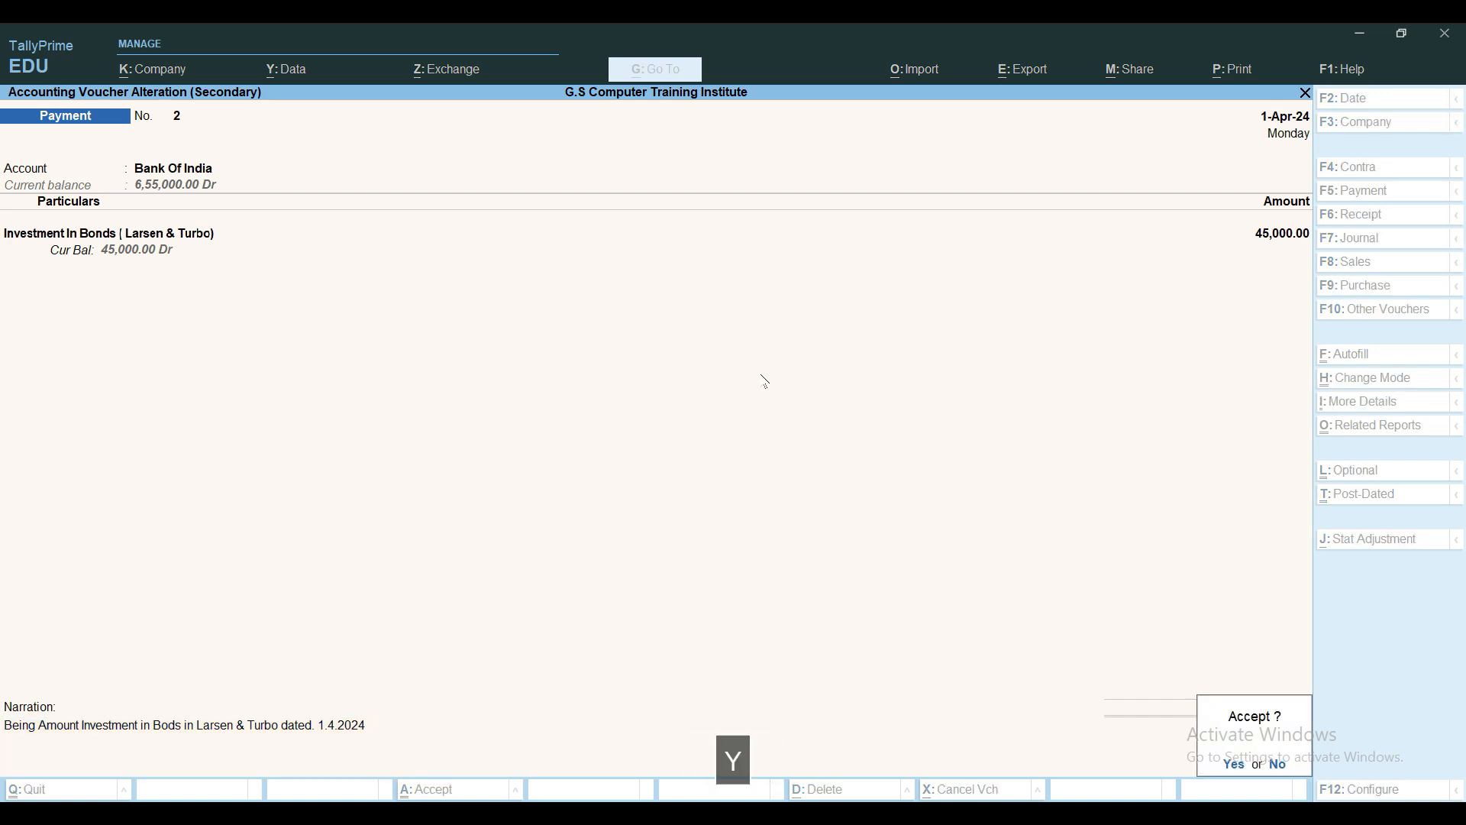
key(Escape)
key(Escape)
key(Escape)
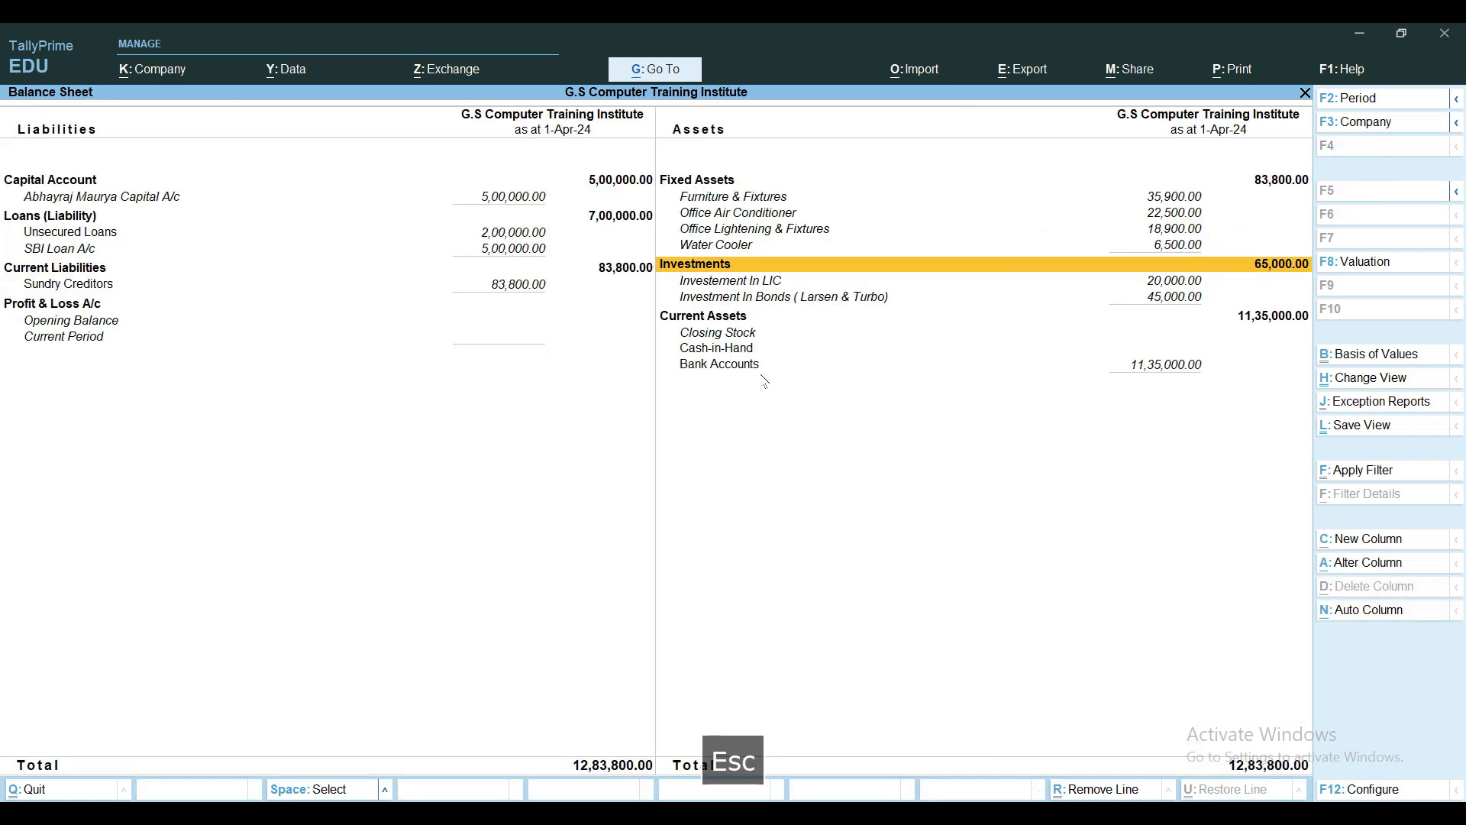
Open the Balance Sheet in detailed view and move to the Investment In Bonds row
key(Escape)
key(Escape)
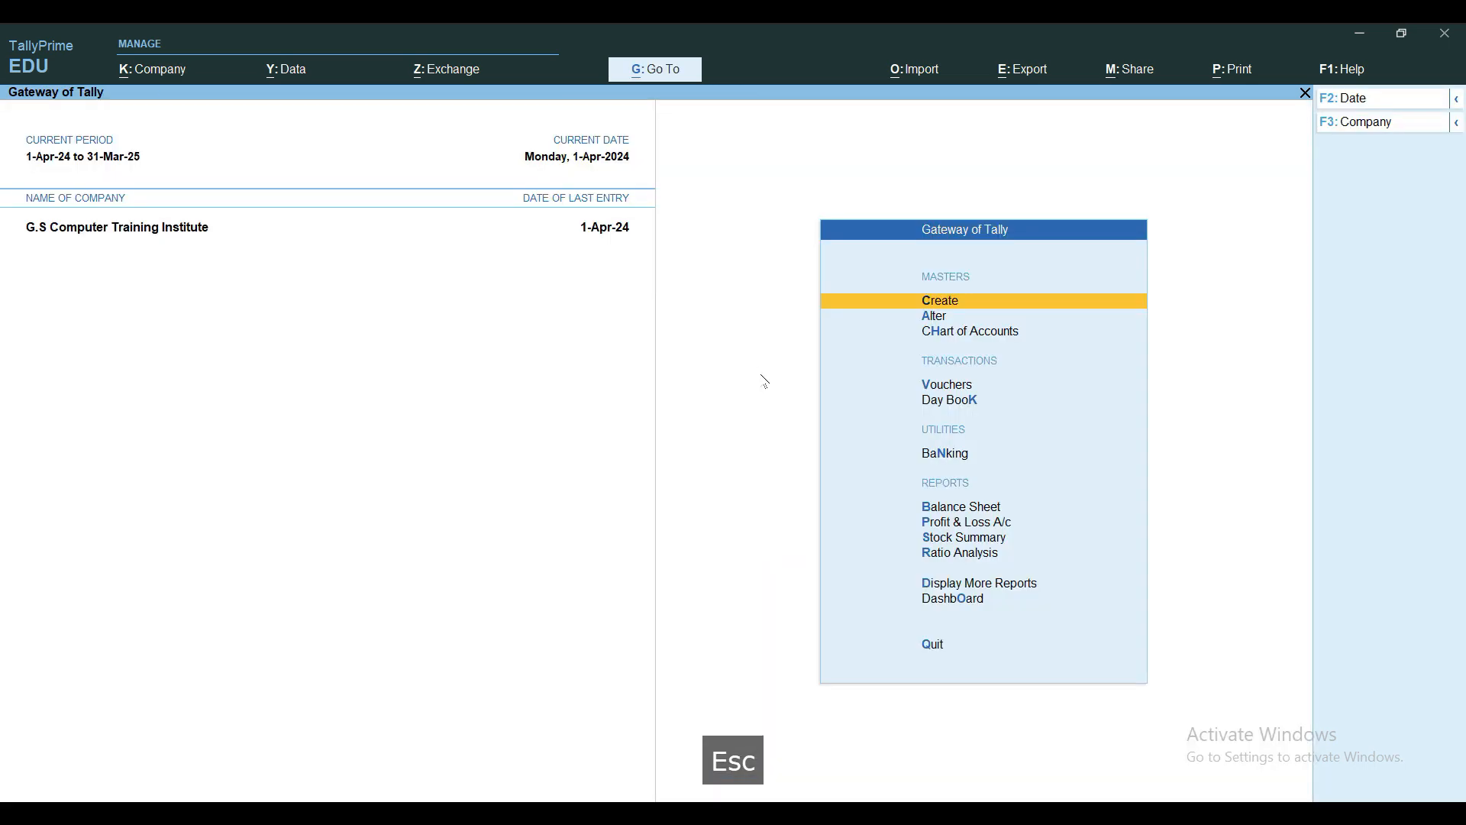
key(b)
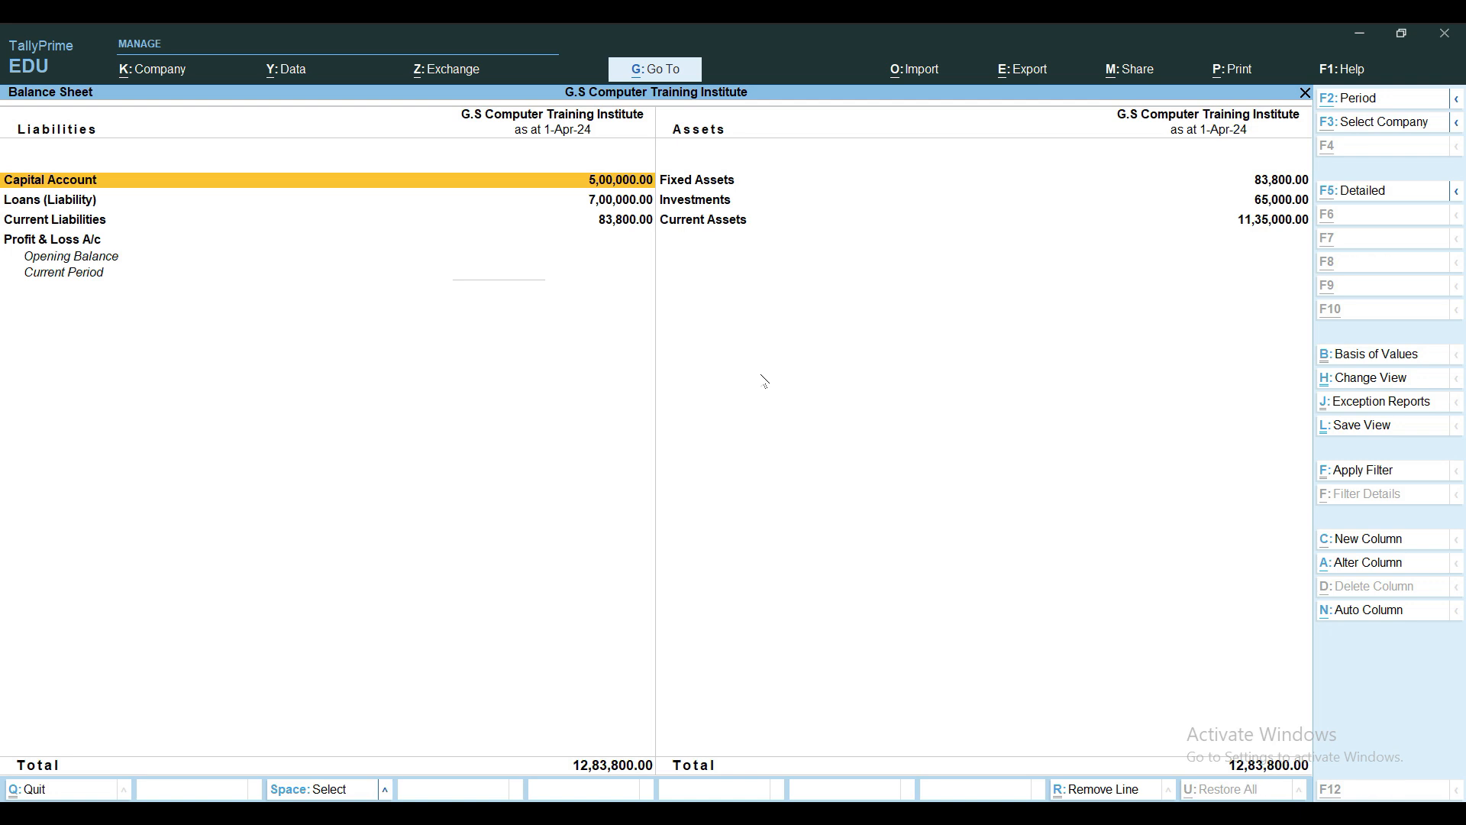
key(alt+F1)
key(Right)
key(Down)
key(Down)
key(Down)
key(Down)
key(Down)
key(Down)
key(Down)
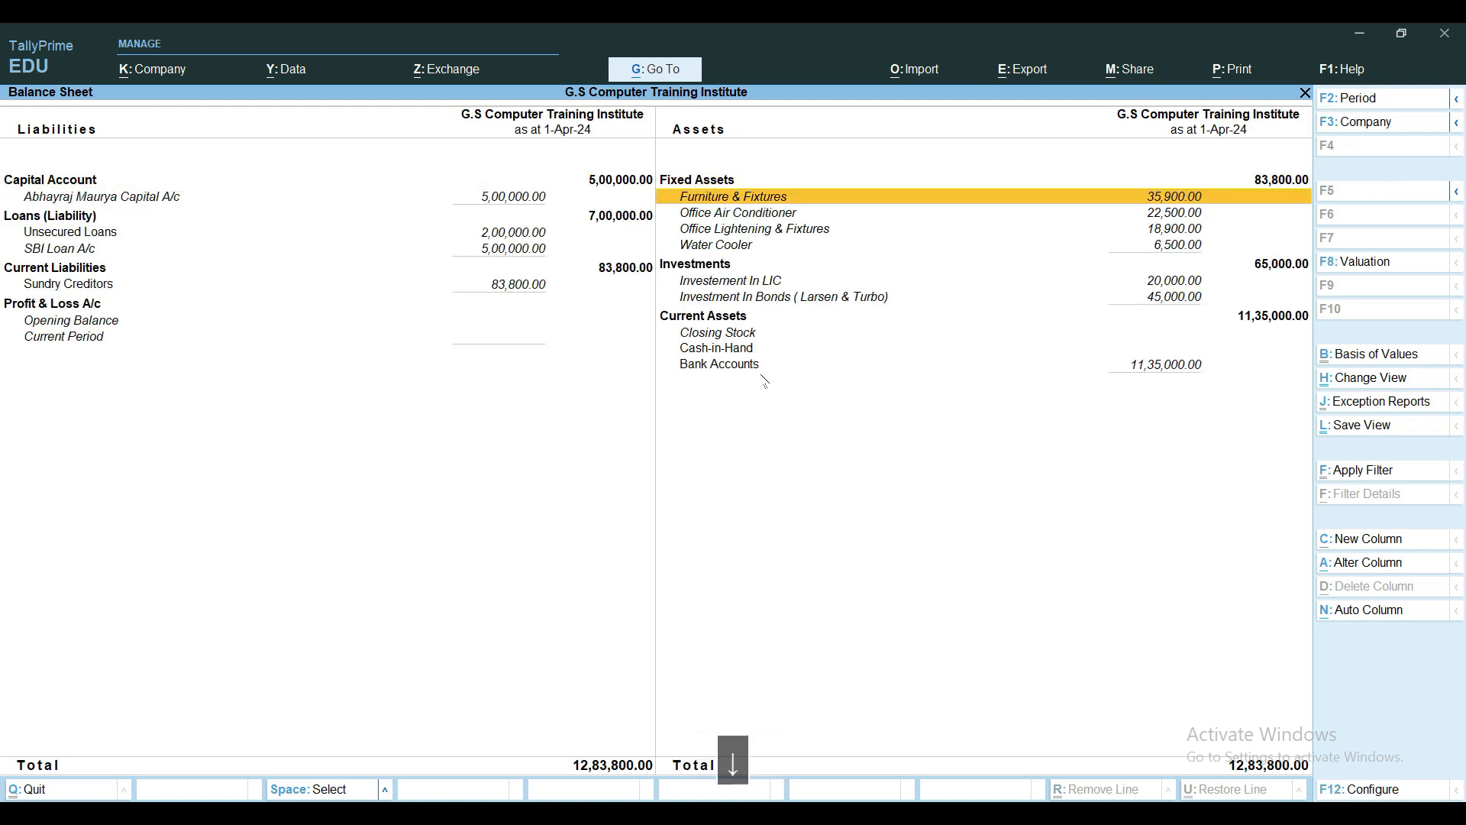